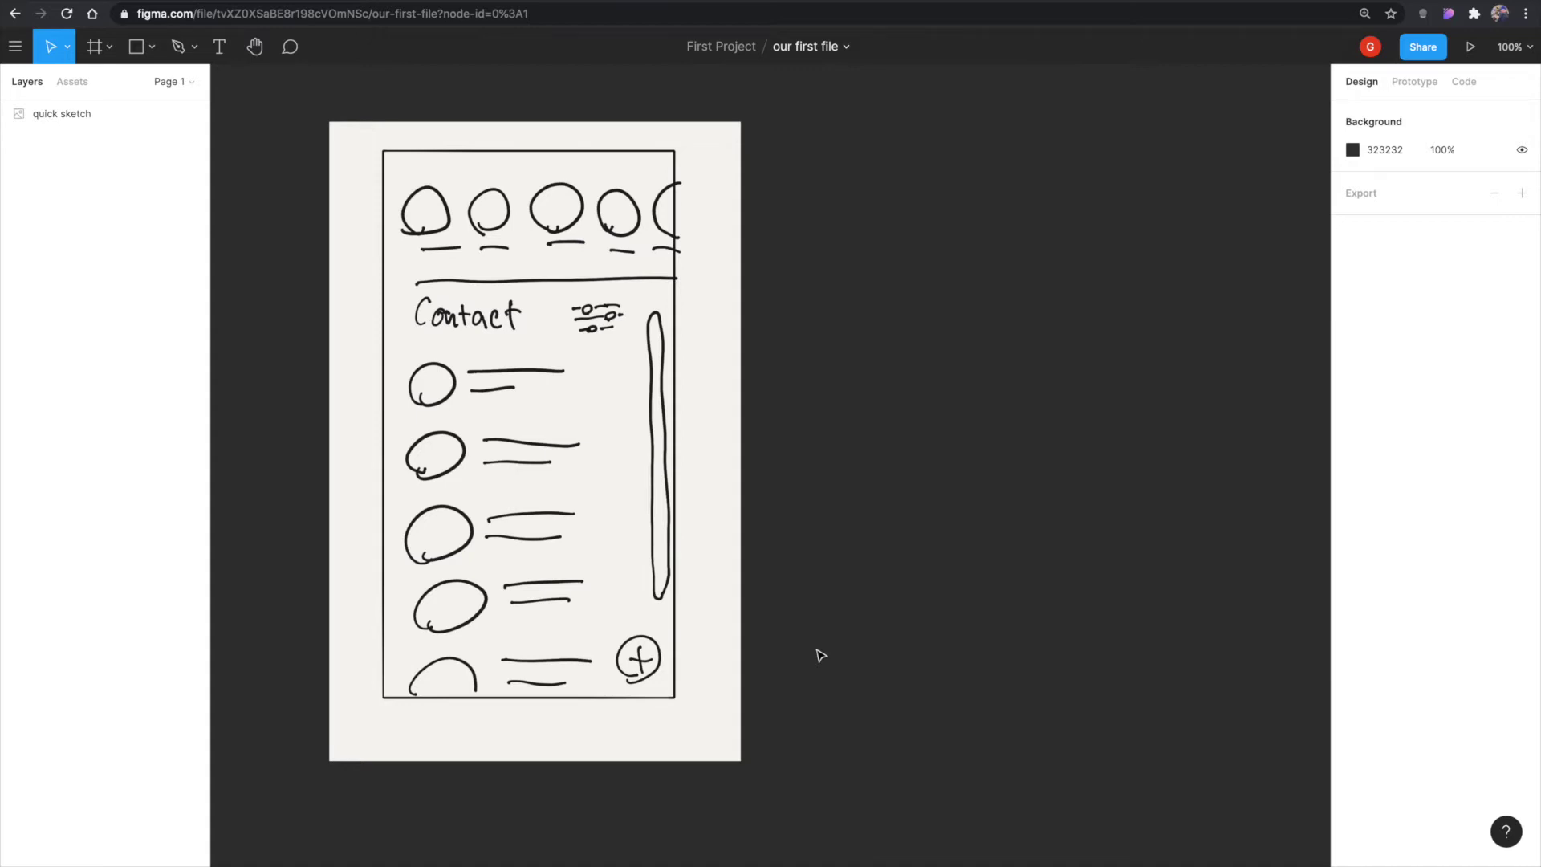
Add a 375×812 iPhone 11 Pro / X frame beside the sketch and name it 'wireframe'.
mouse_move(820, 655)
left_mouse_down()
mouse_move(835, 663)
mouse_move(723, 633)
mouse_move(727, 646)
left_mouse_up()
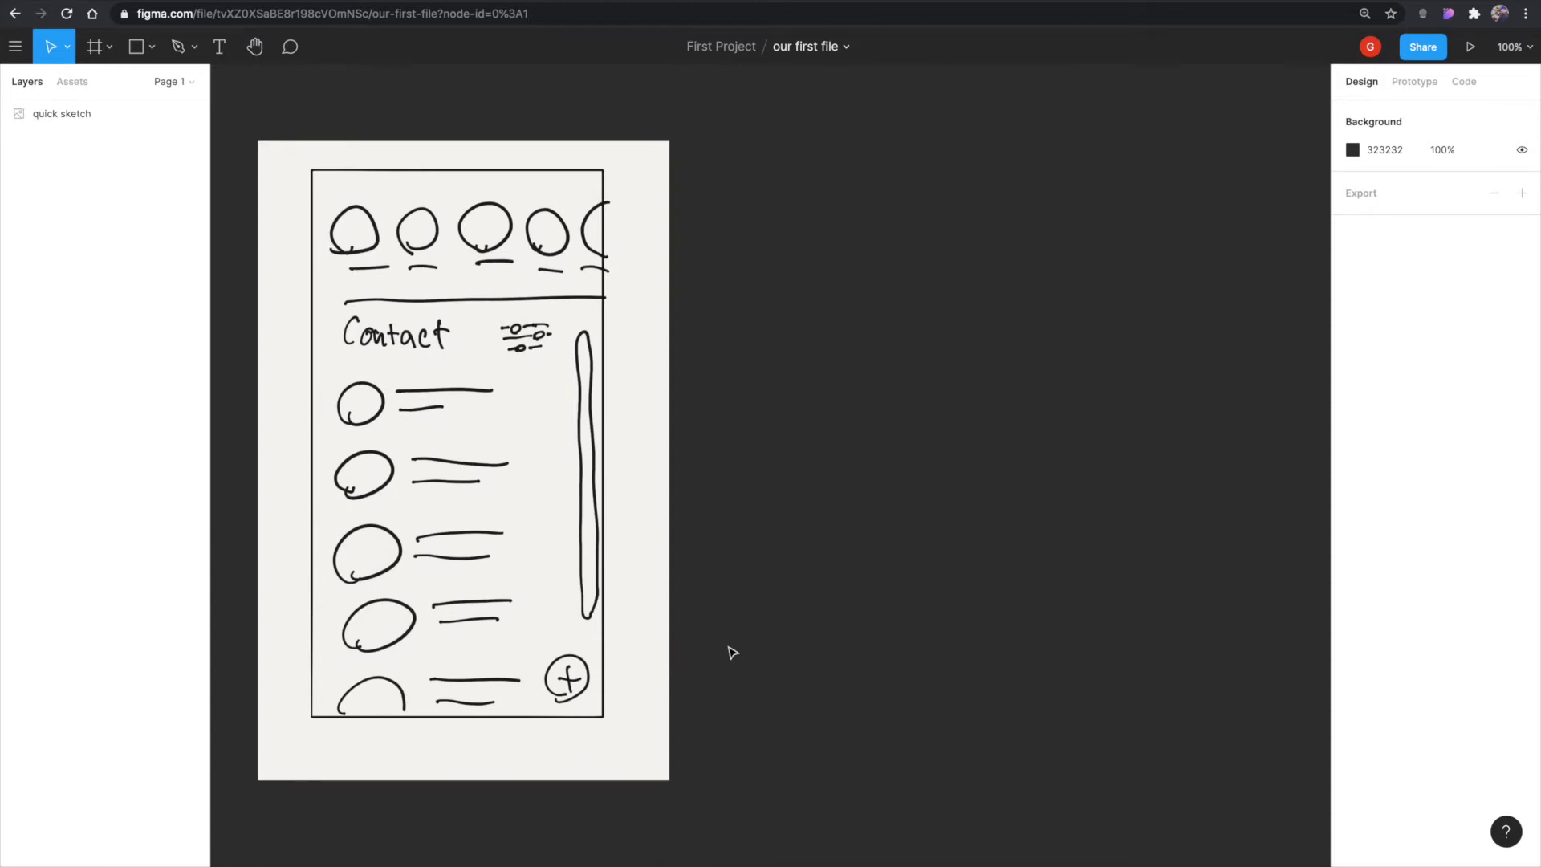
key("f")
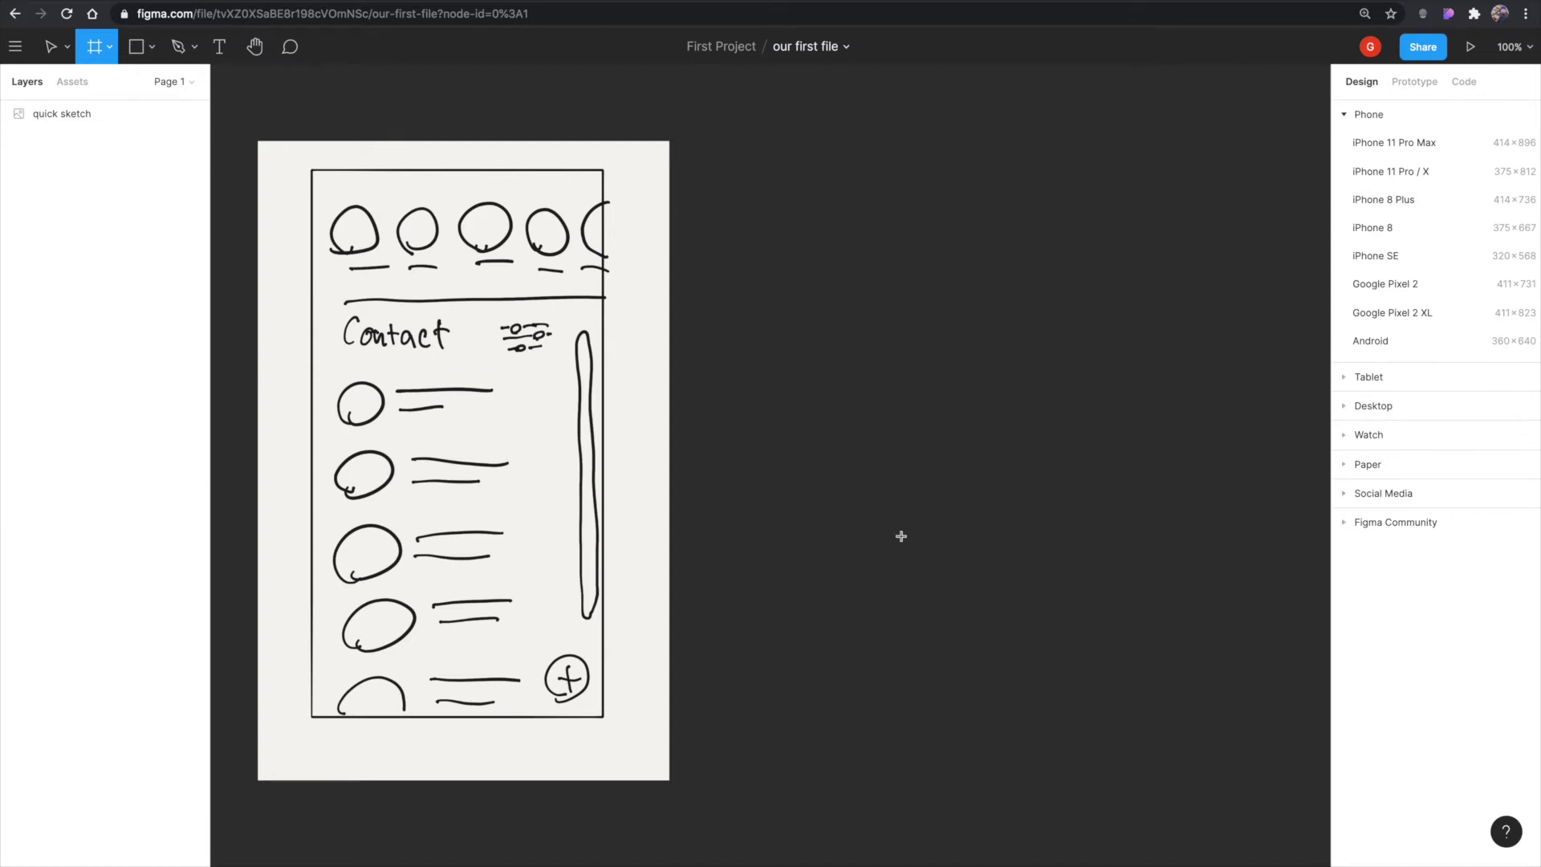
left_click(1417, 175)
left_click(744, 94)
left_click(747, 100)
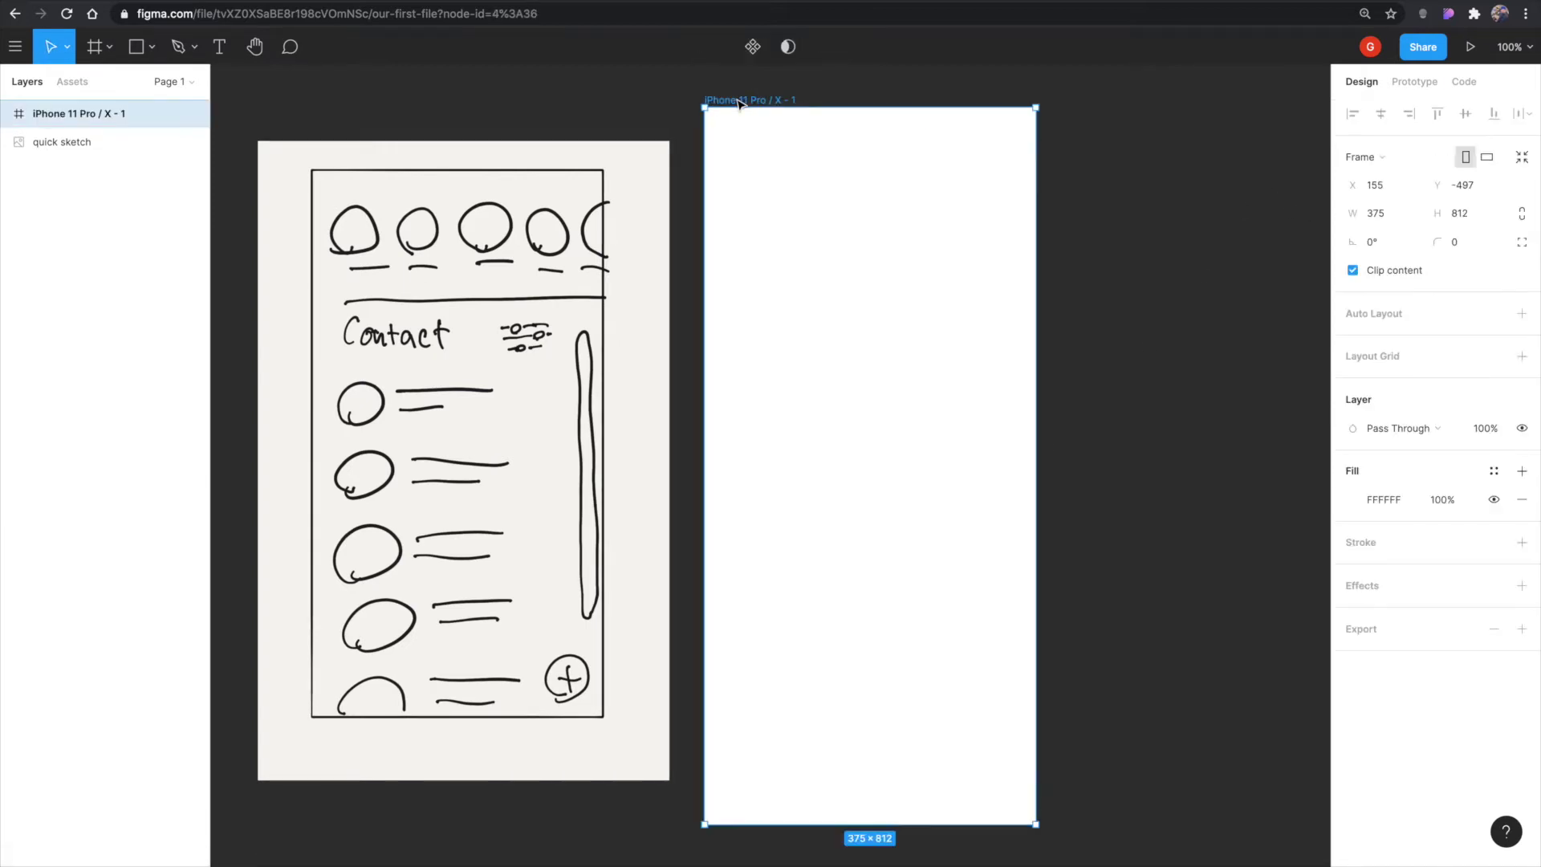
double_click(55, 114)
type("wireframe")
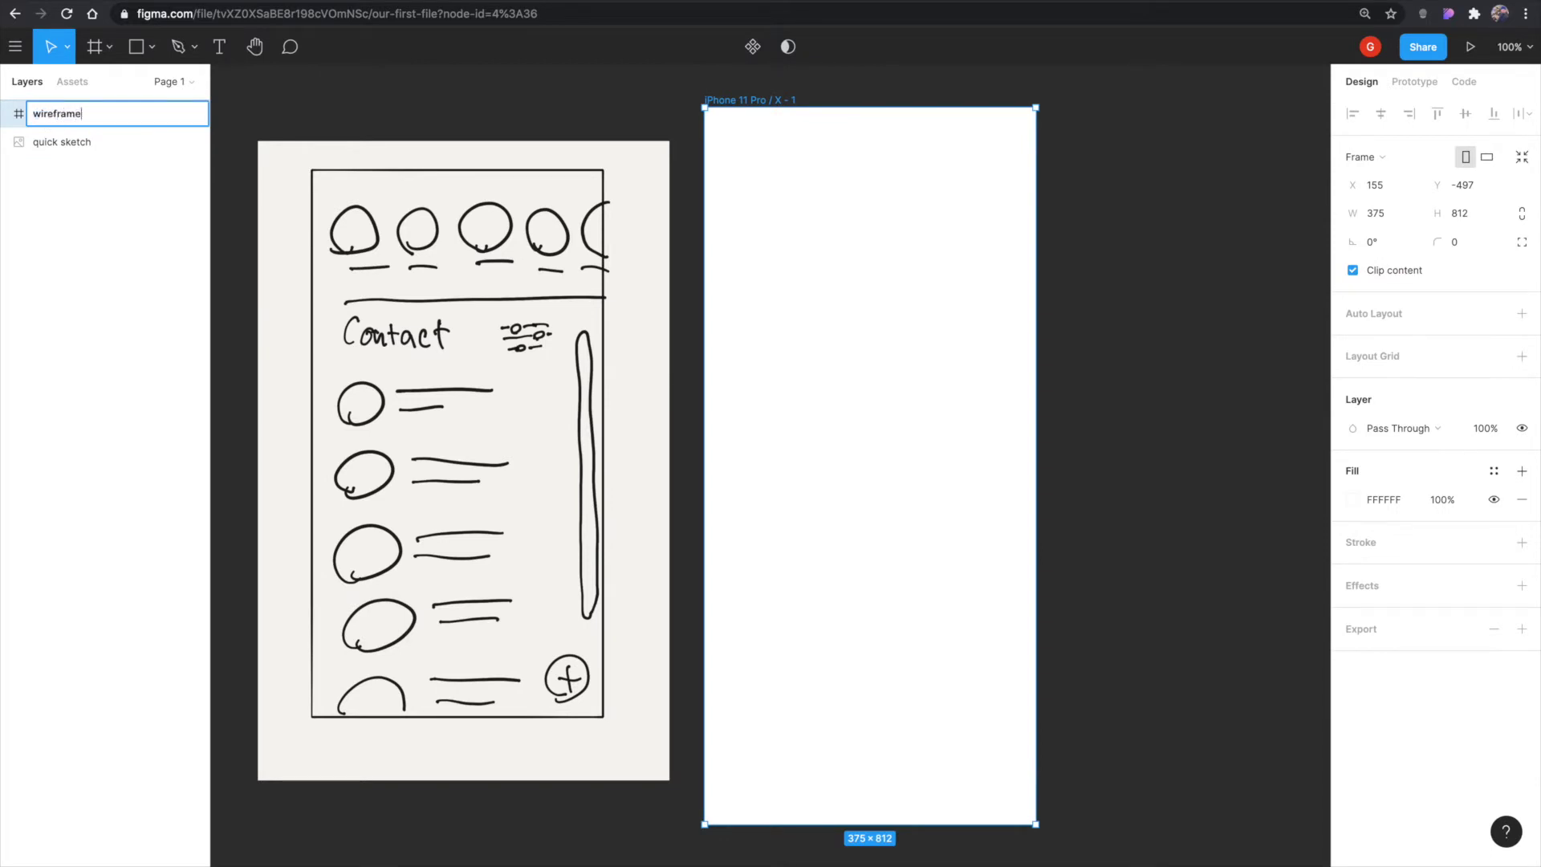
key("Return")
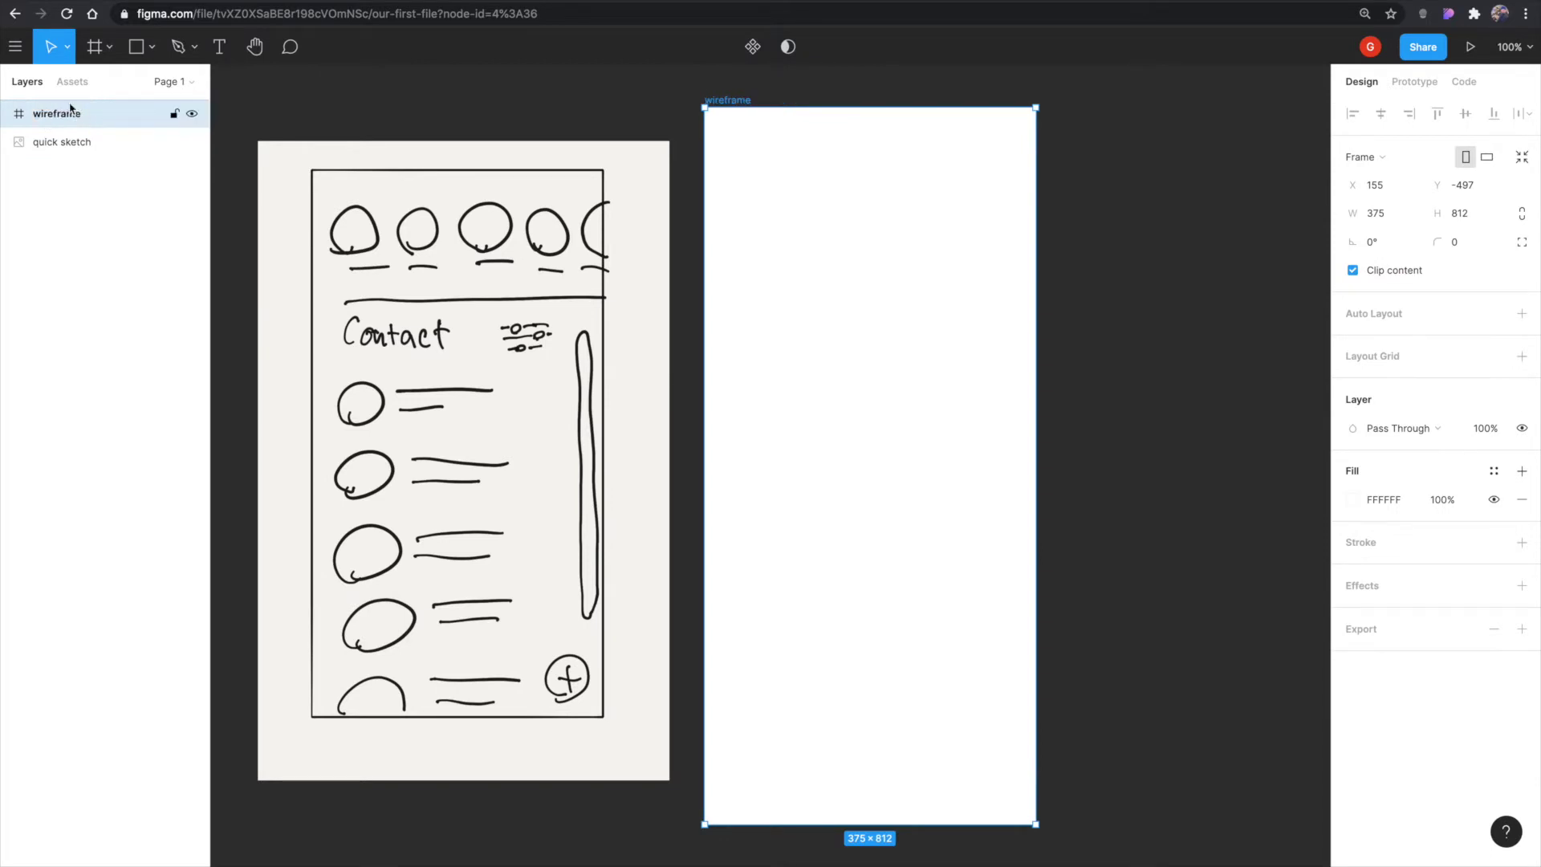
Fill the wireframe frame with dark blue 1A498F.
left_click(1380, 497)
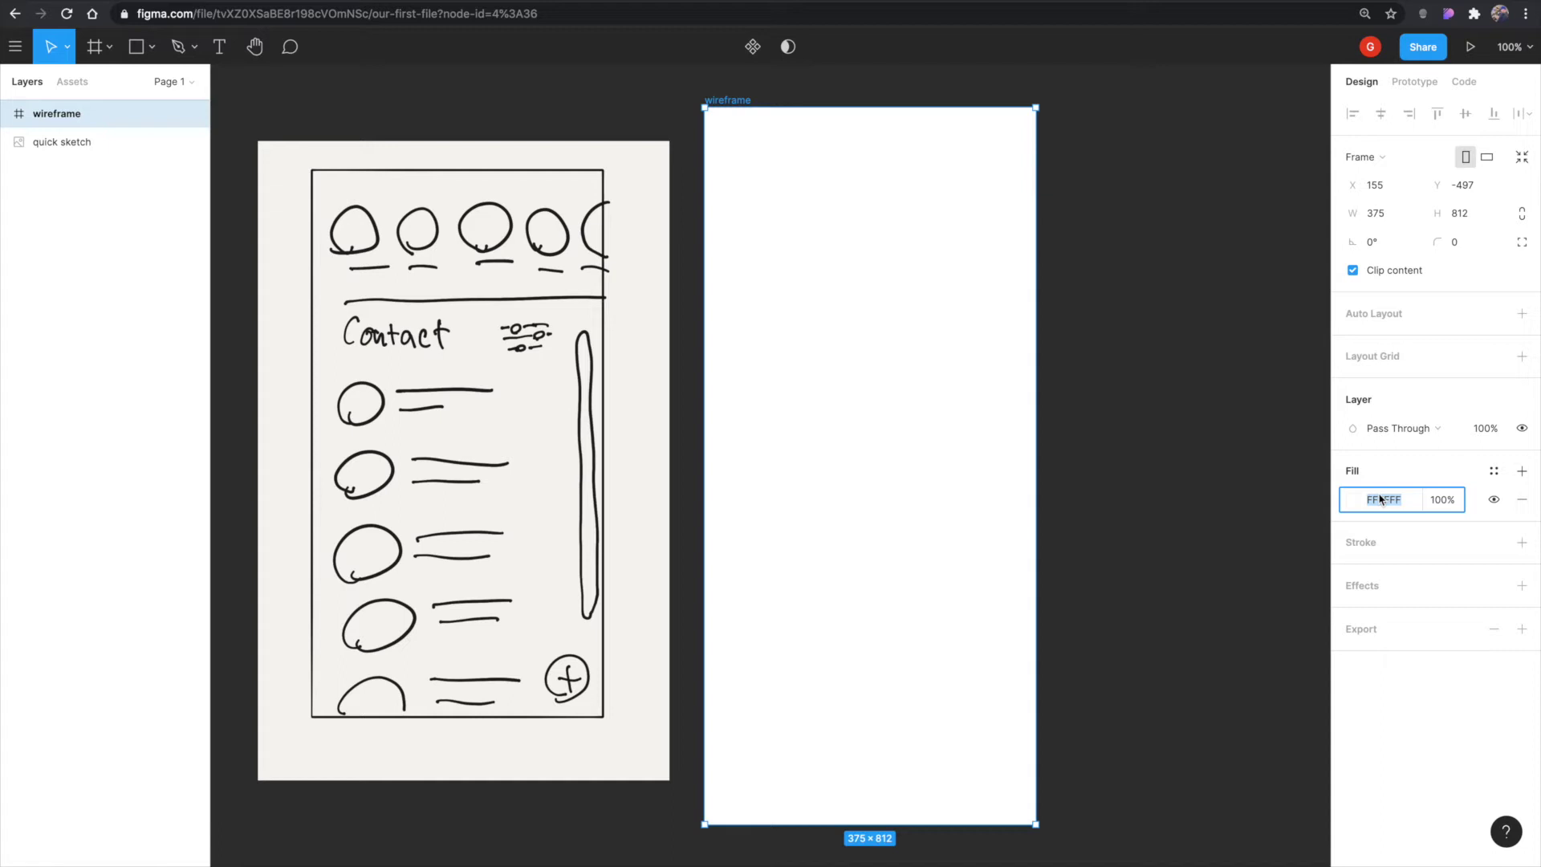
type("1A698F")
key("Tab")
left_click(1357, 501)
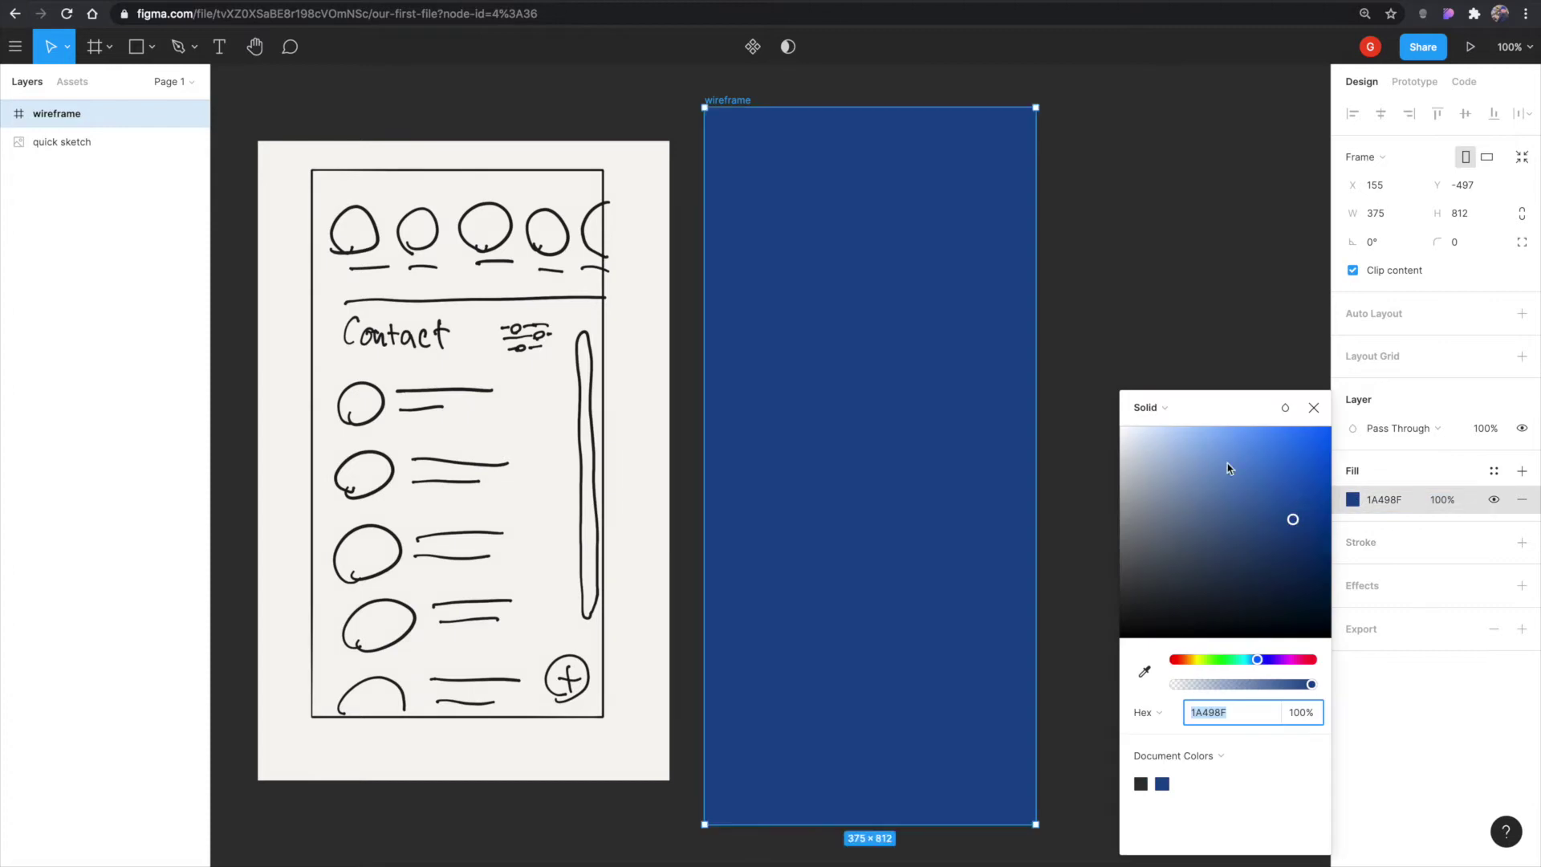
left_click(1128, 314)
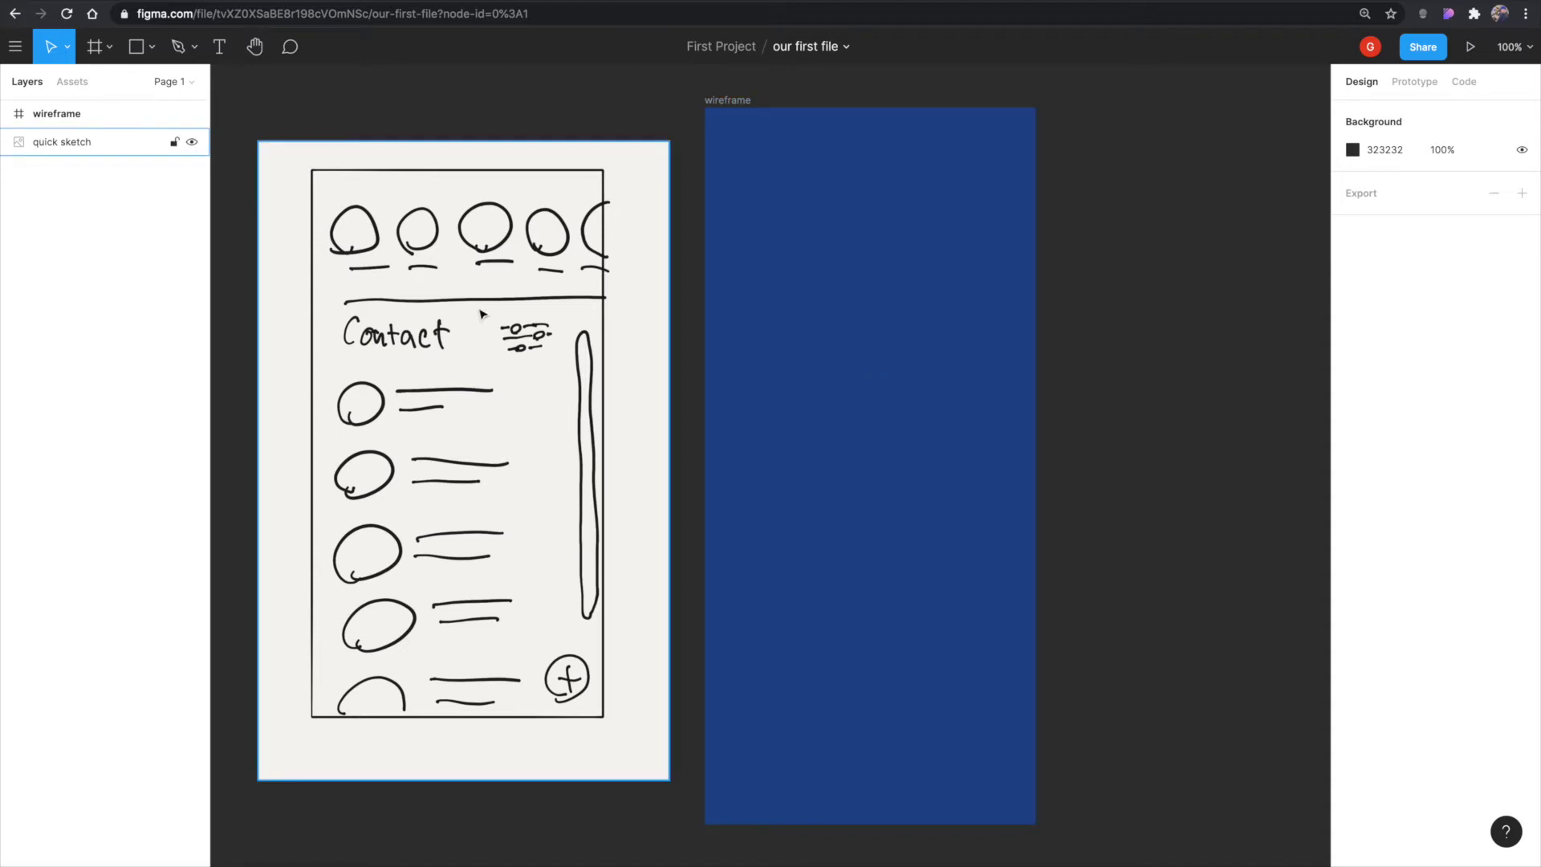
Place a 100×100 circle in the wireframe, then delete it as too large.
key("o")
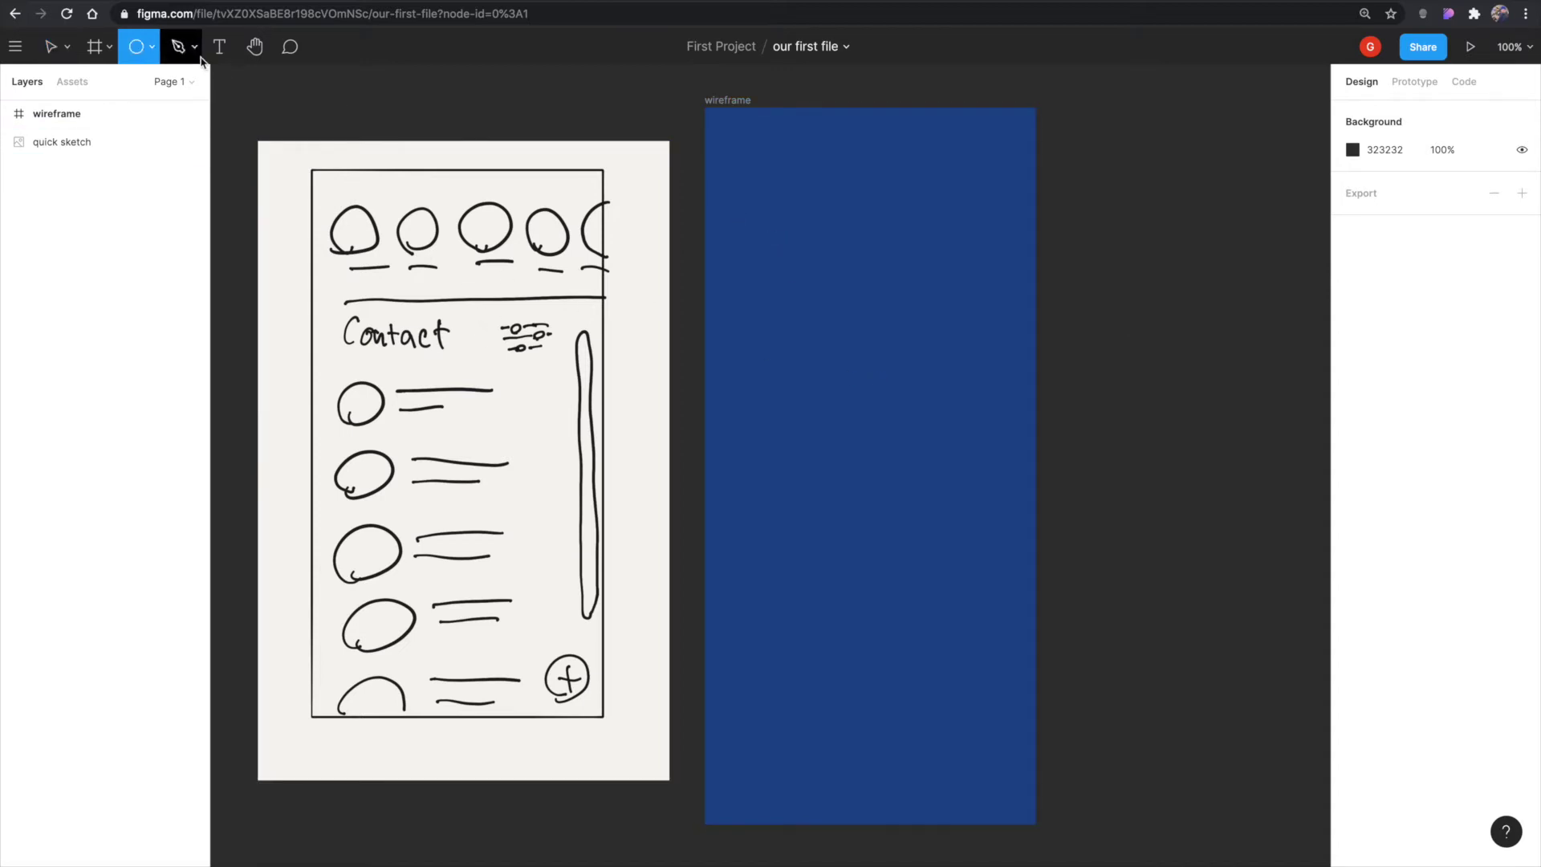
left_click(153, 50)
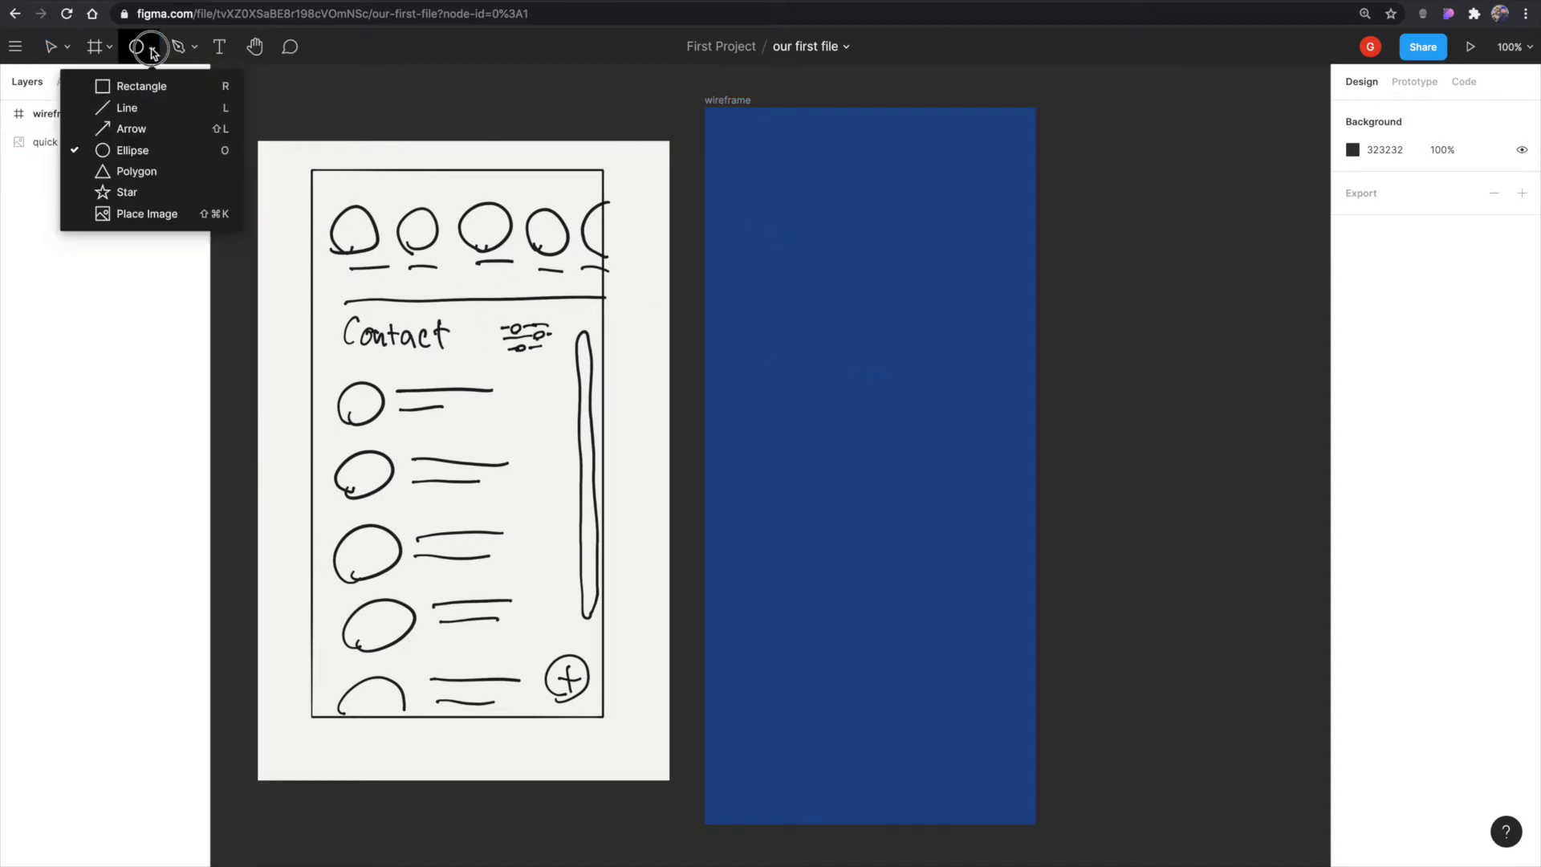
left_click(763, 212)
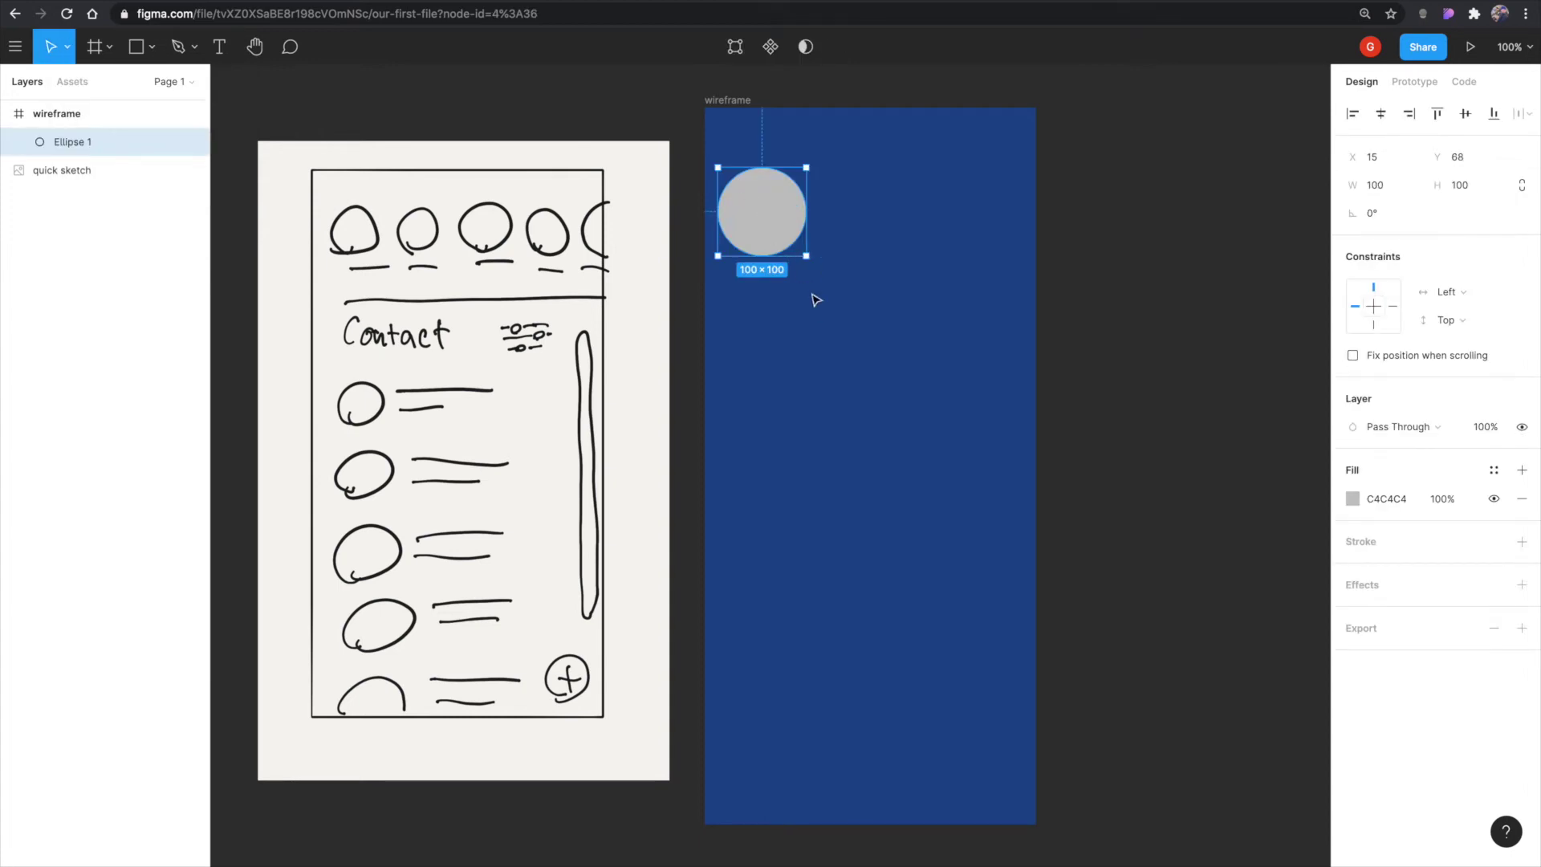
left_click_drag(763, 212, 792, 262)
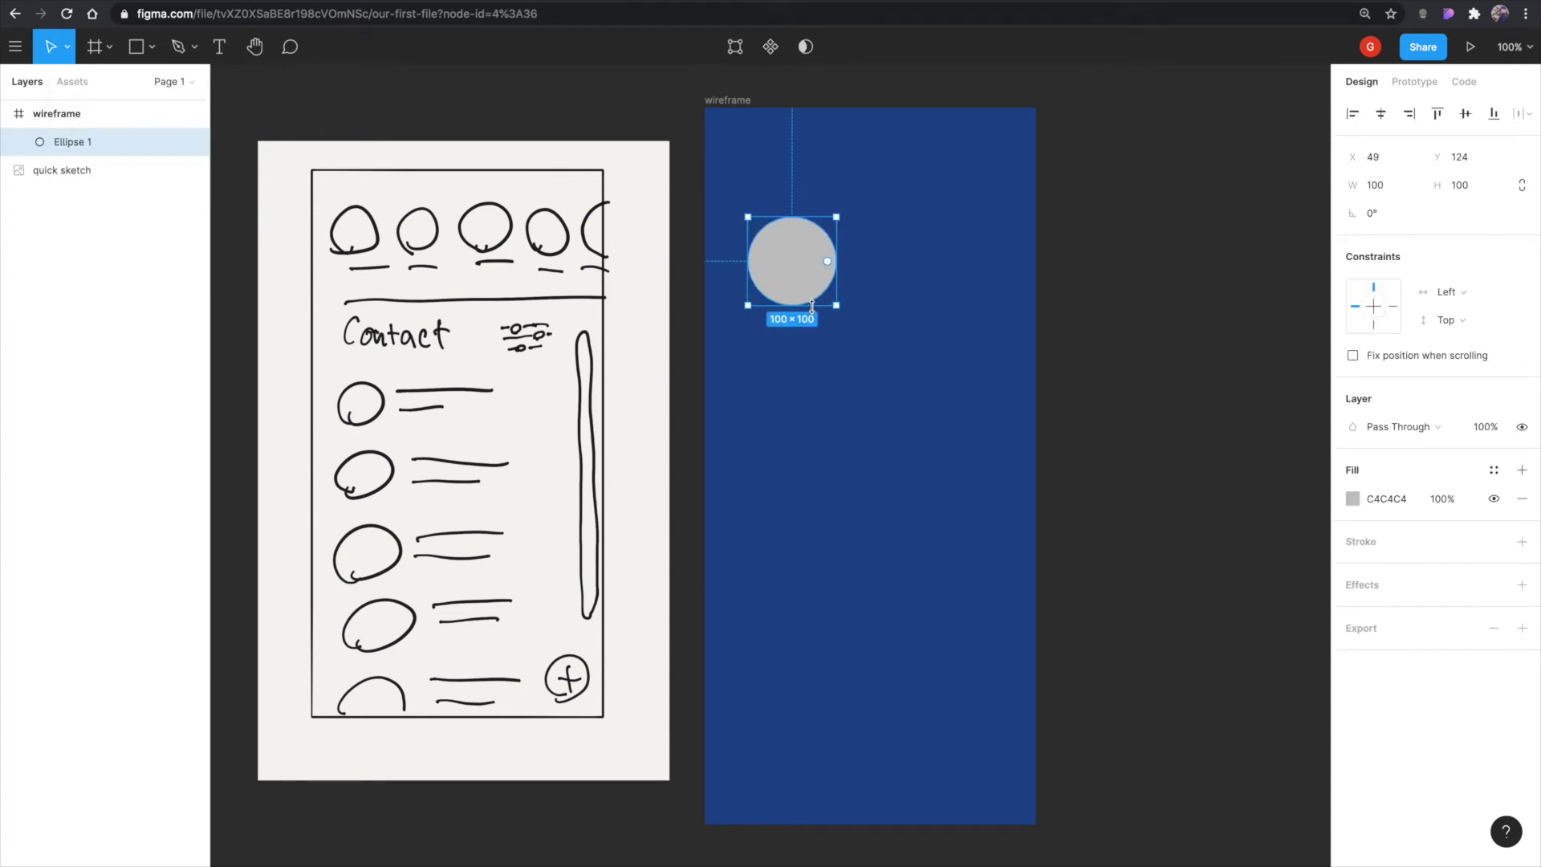
key("Delete")
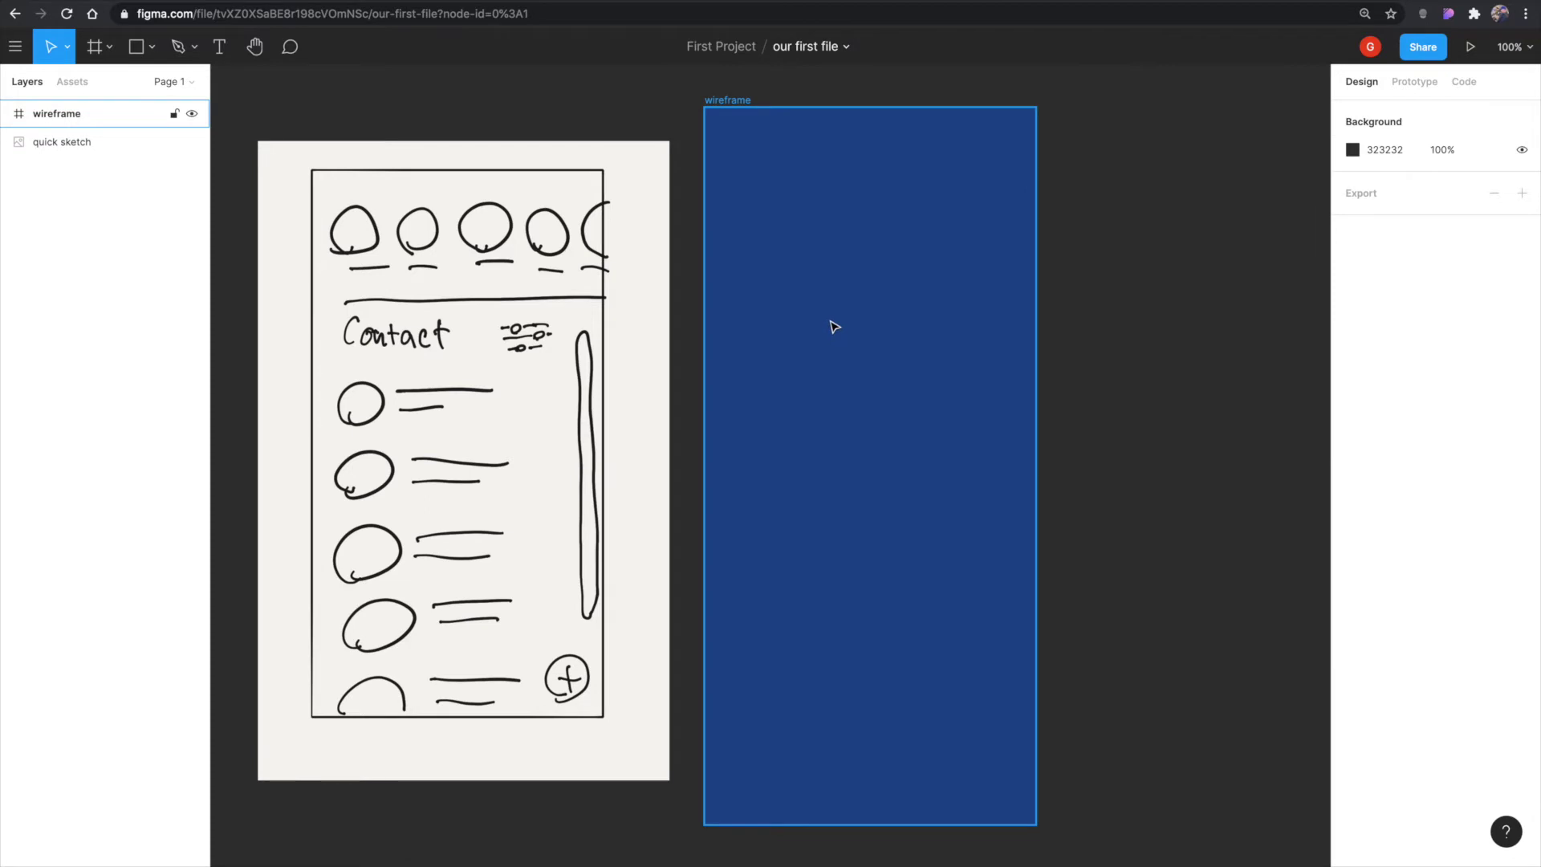
Draw a 70×70 circle near the frame's top-left with no fill and a white FFFFFF outline.
key("o")
mouse_move(757, 236)
left_mouse_down()
mouse_move(810, 302)
mouse_move(773, 211)
left_mouse_up()
key("shift+x")
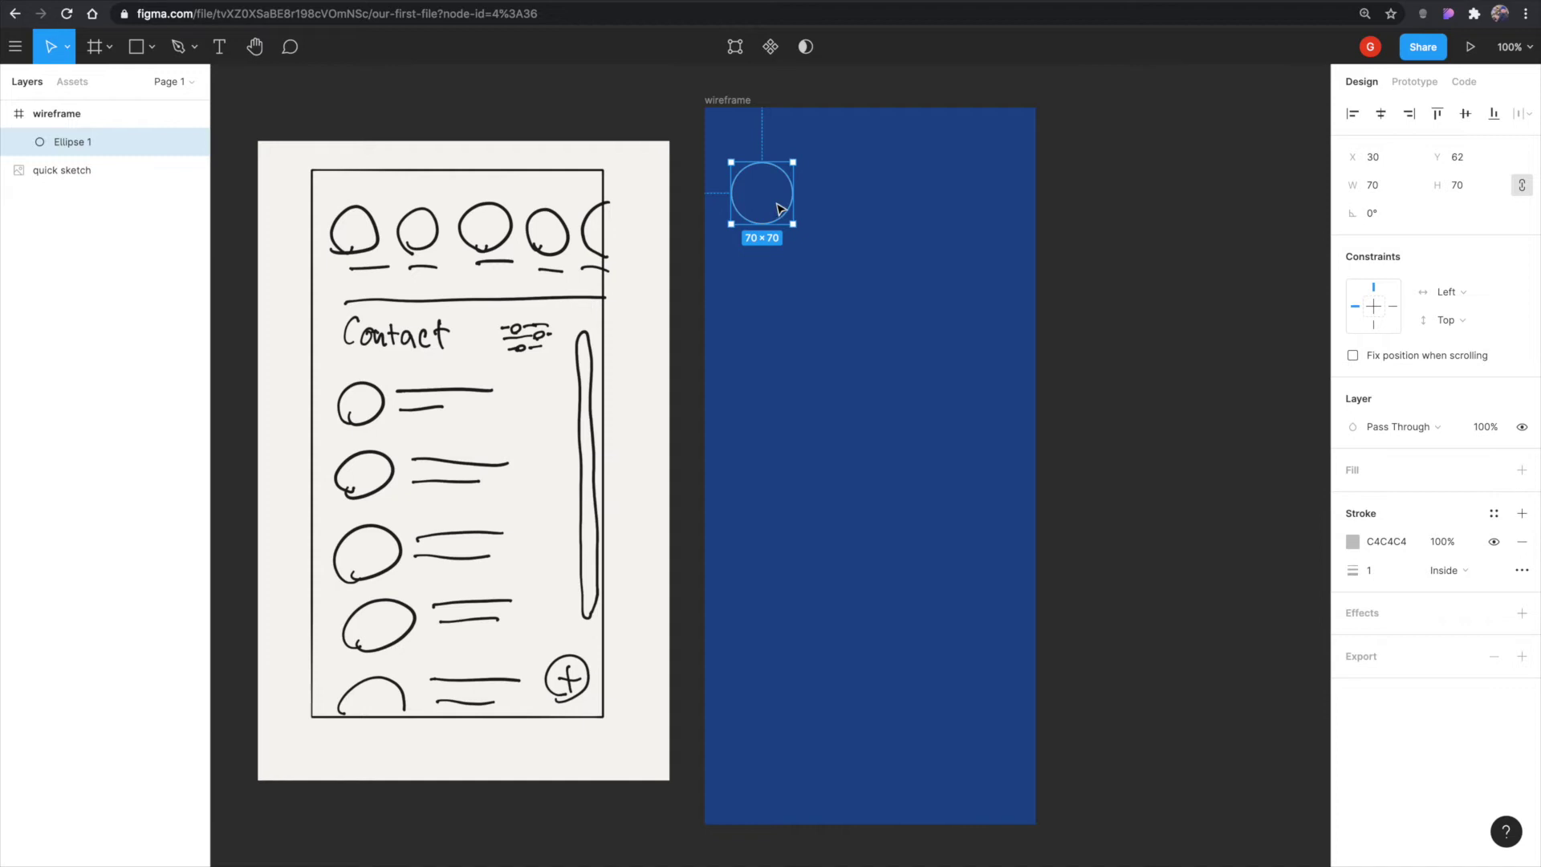
left_click(1354, 543)
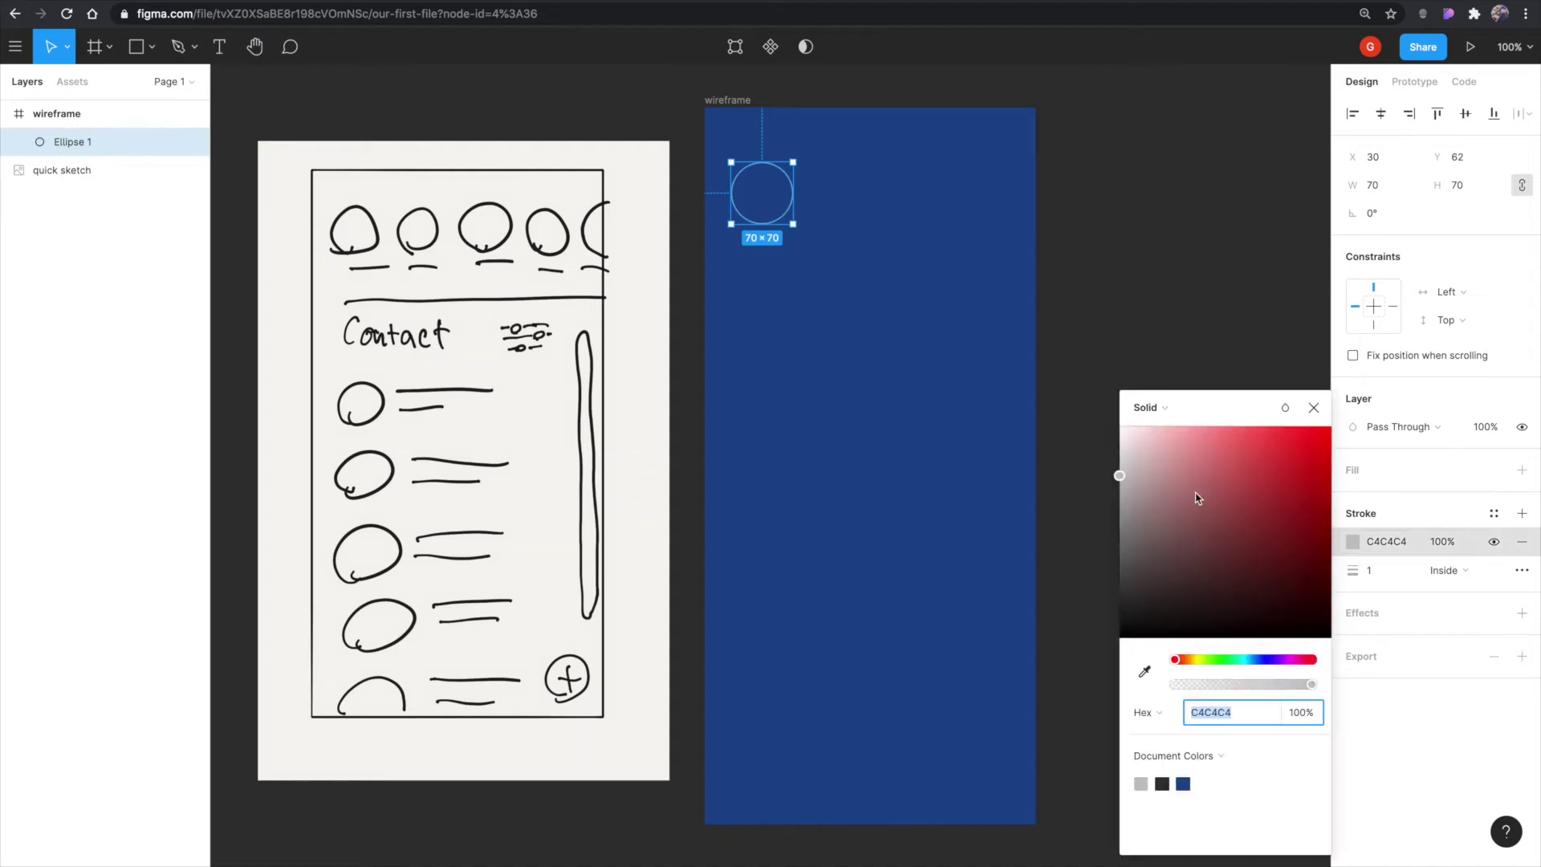
type("ffffff")
key("Return")
key("Escape")
Add a white 'Name' label centred beneath the outlined circle.
key("t")
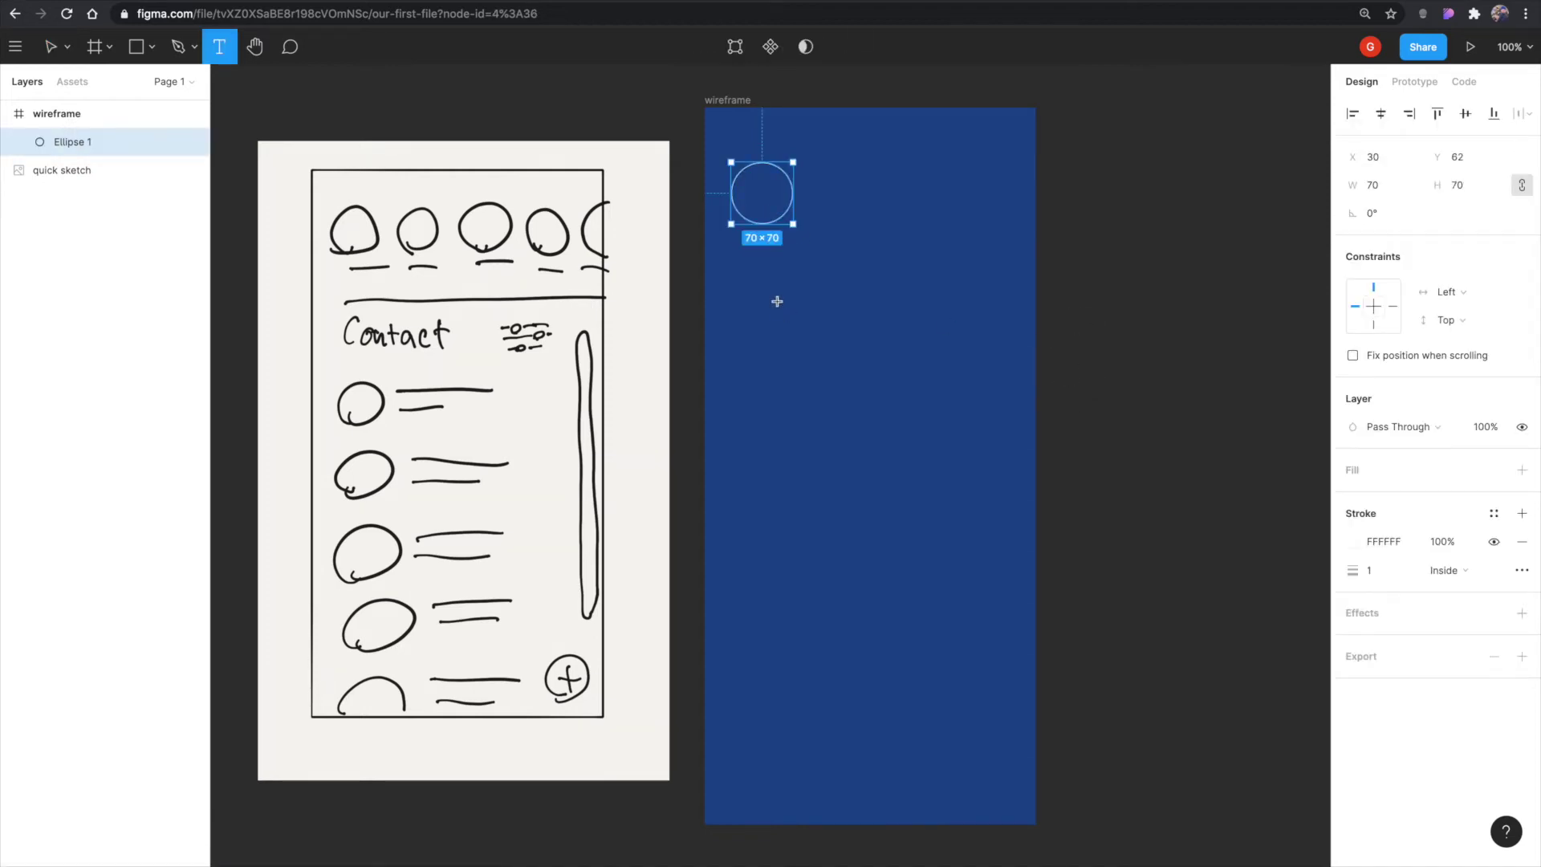
left_click(772, 294)
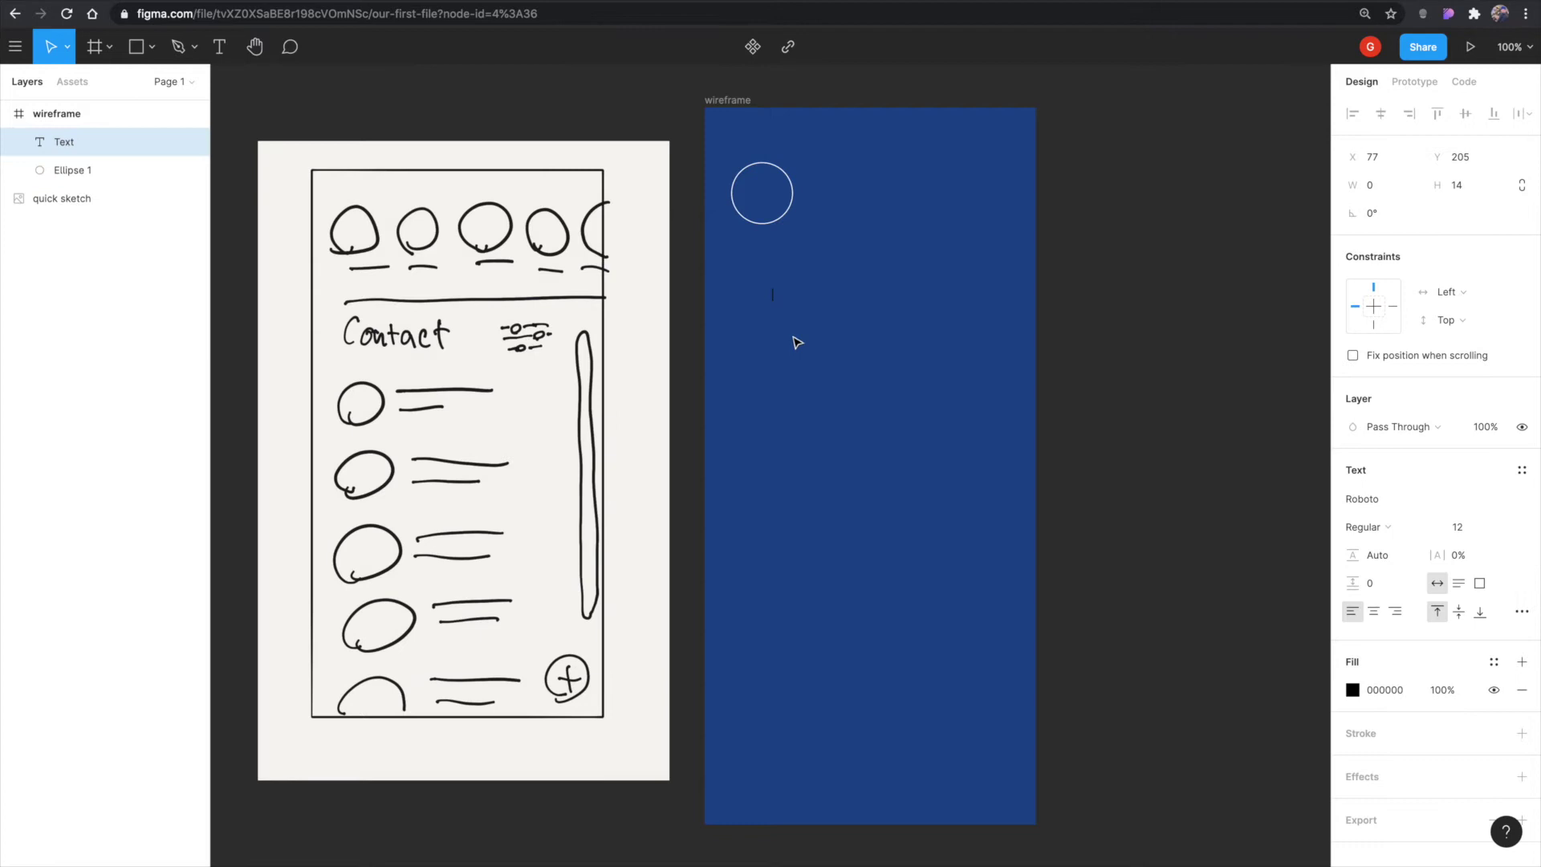
type("t")
type("ame")
key("Escape")
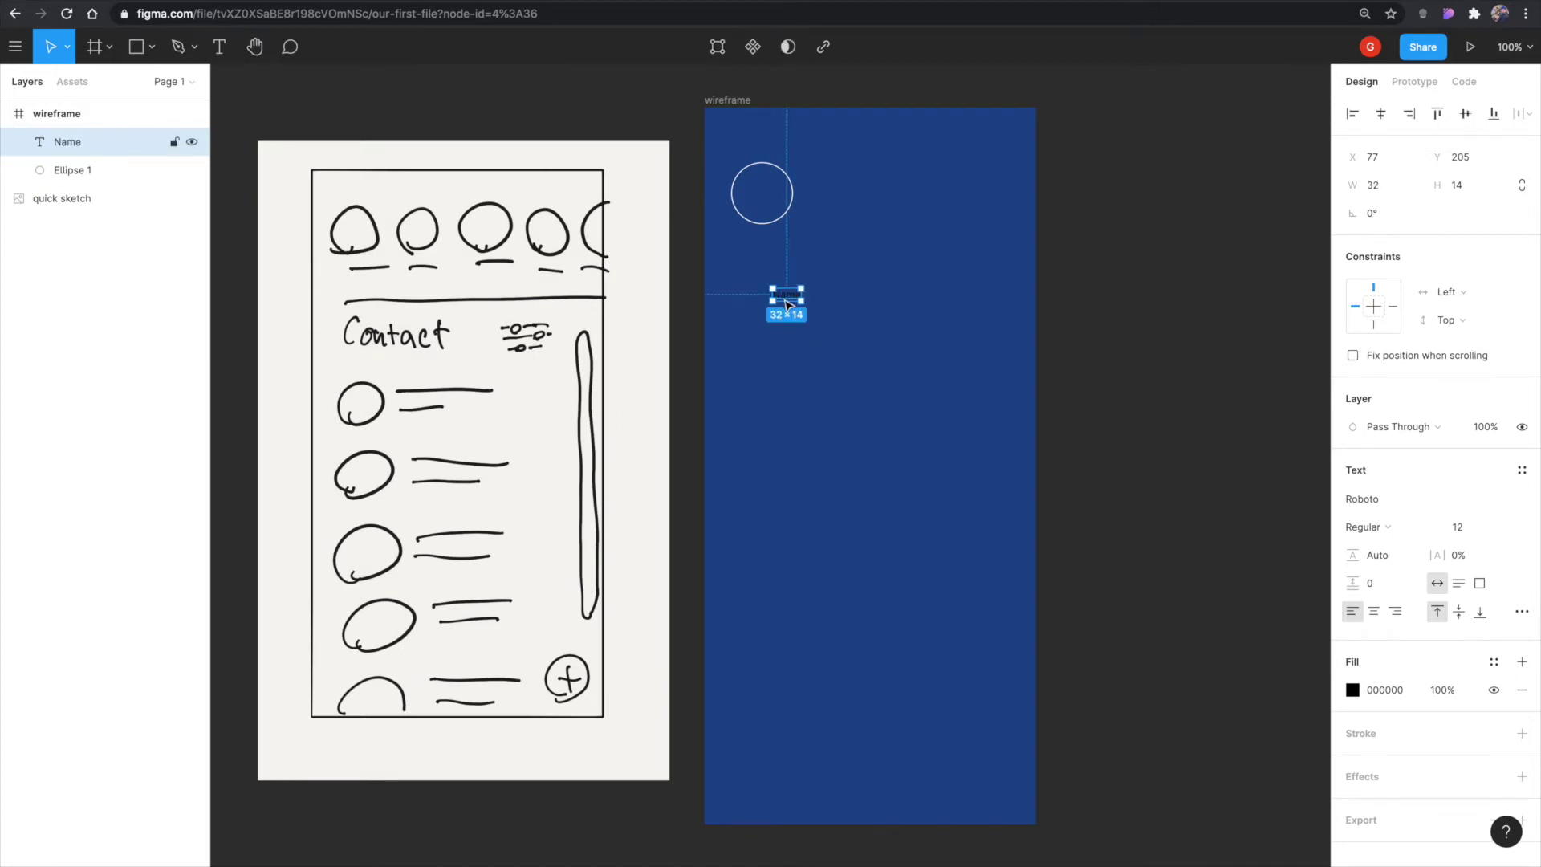
left_click(788, 298)
left_click_drag(787, 299, 763, 239)
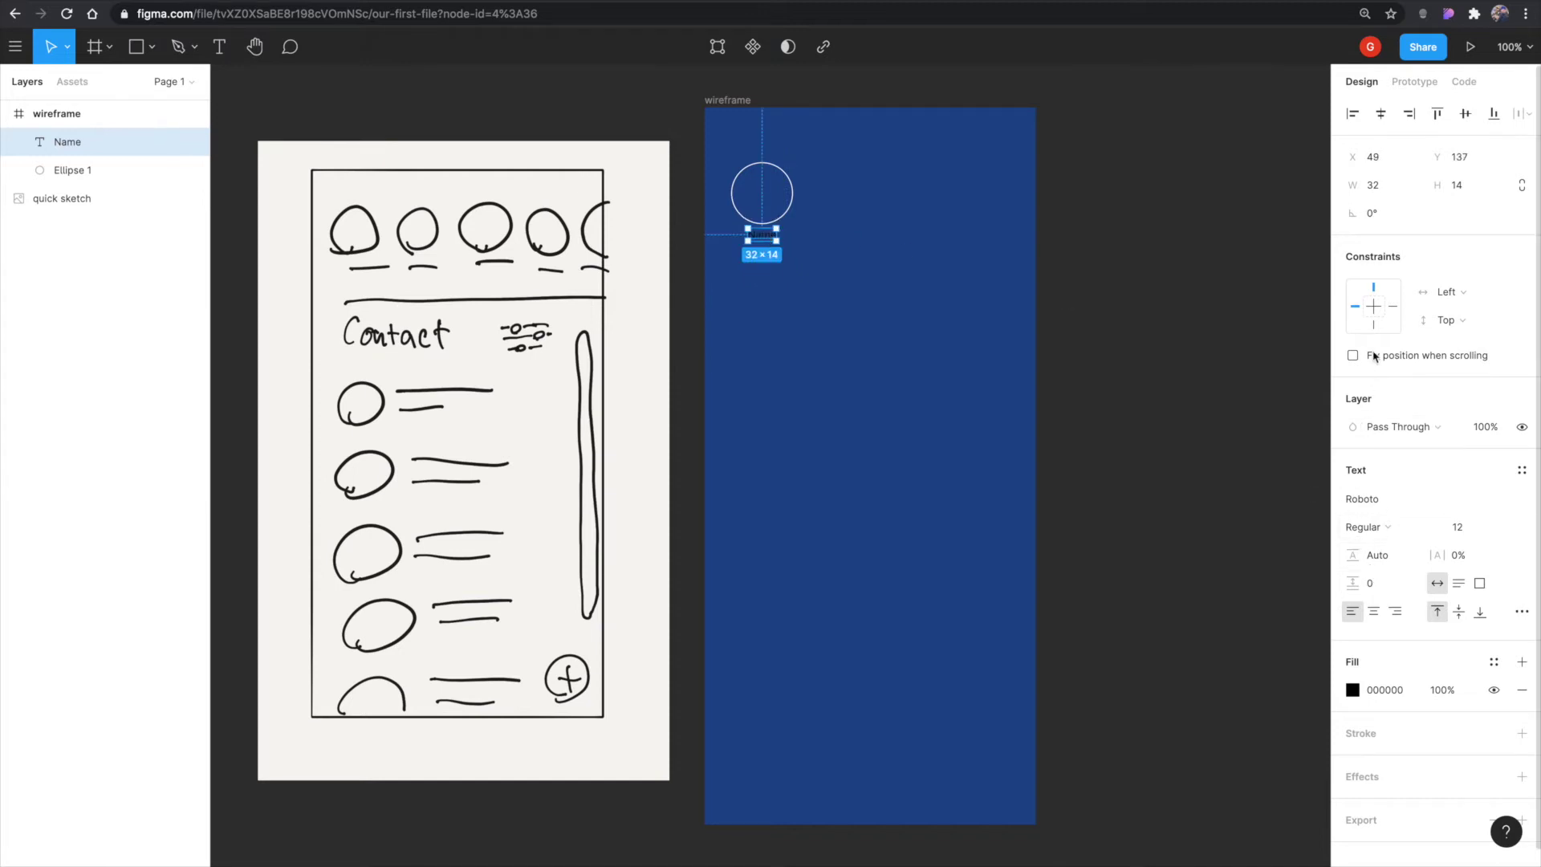
left_click(1355, 690)
left_click_drag(1259, 622, 1091, 393)
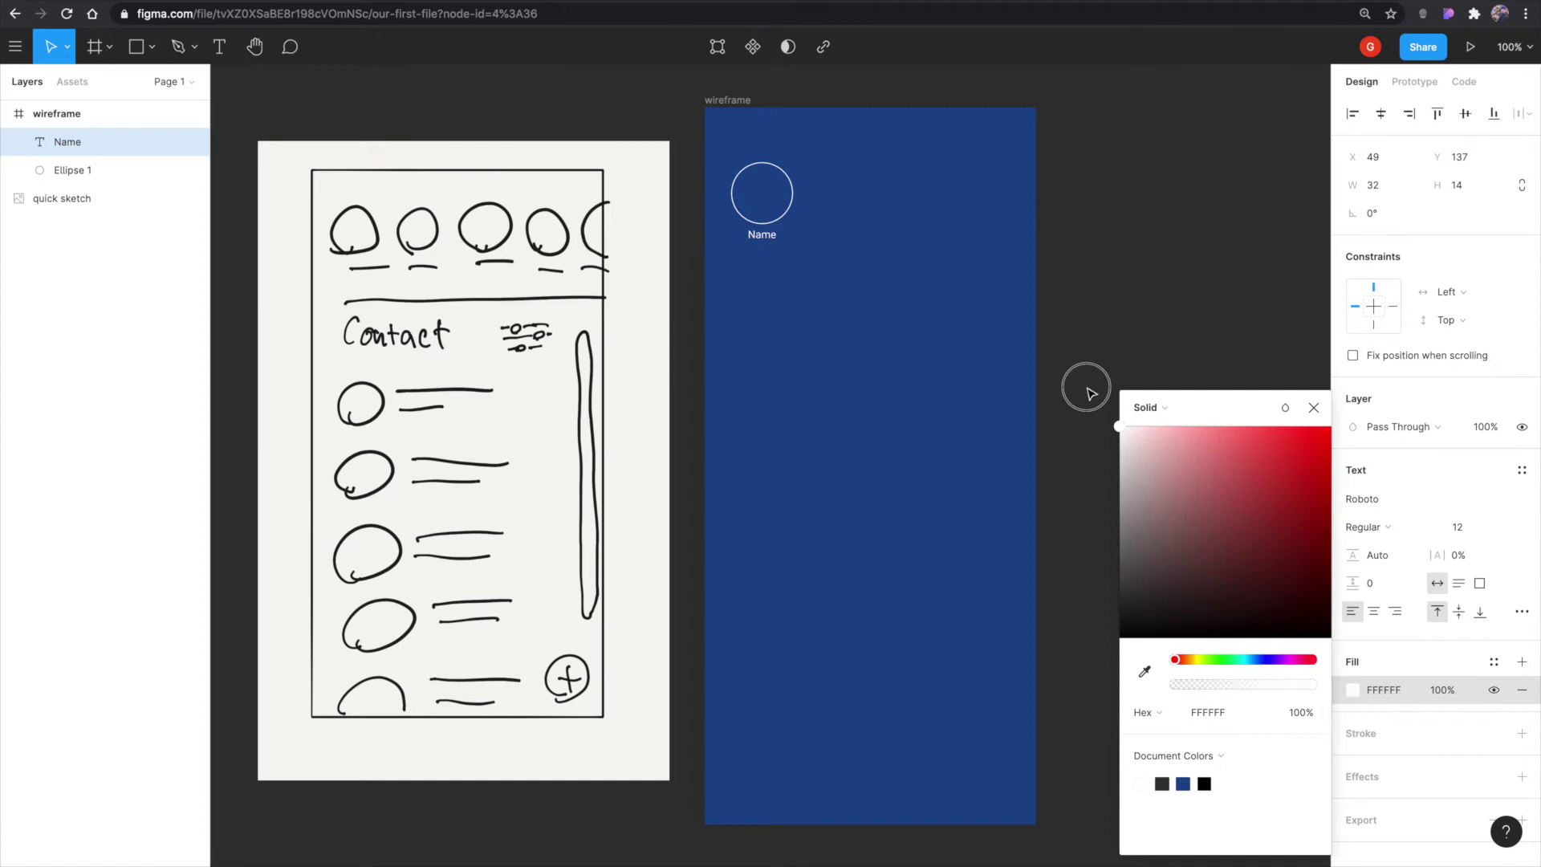
left_click(929, 313)
Select the circle layer together with its Name label.
left_click(762, 237)
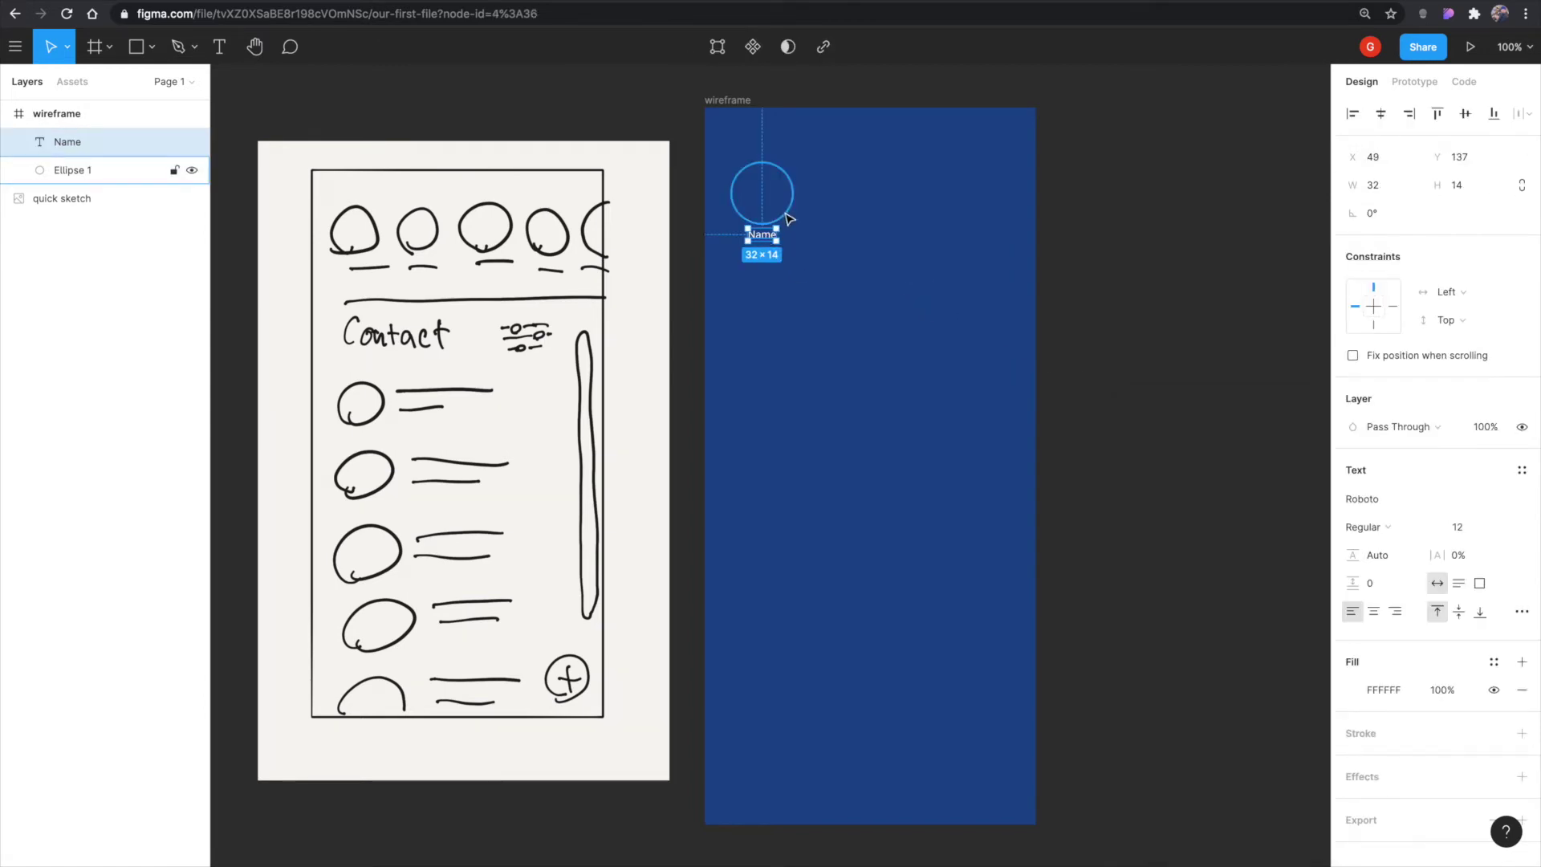
left_click(788, 218, "shift")
left_click(805, 306)
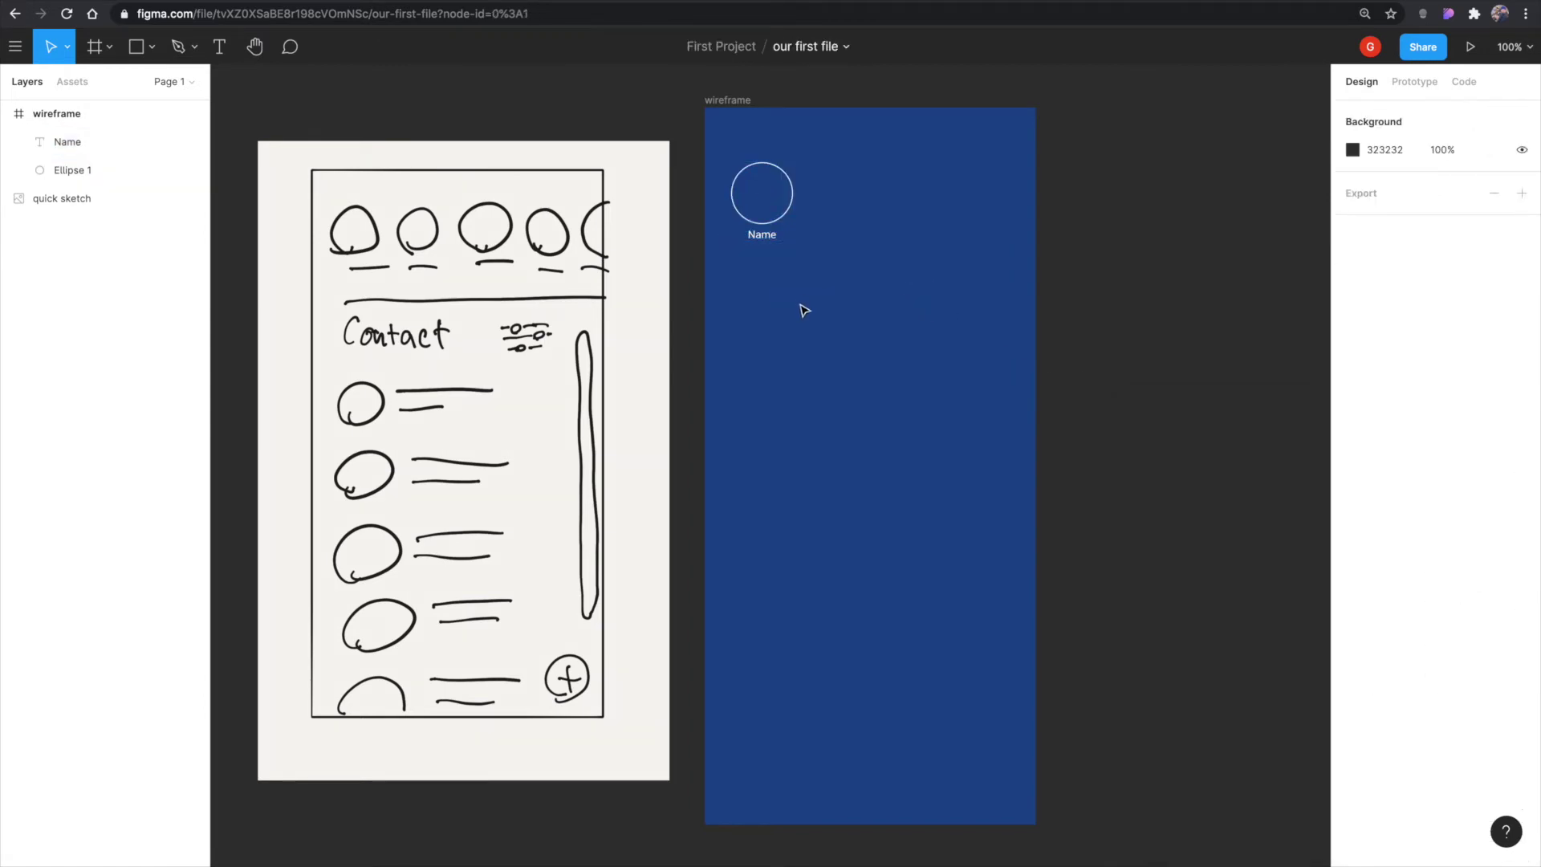
left_click(762, 237)
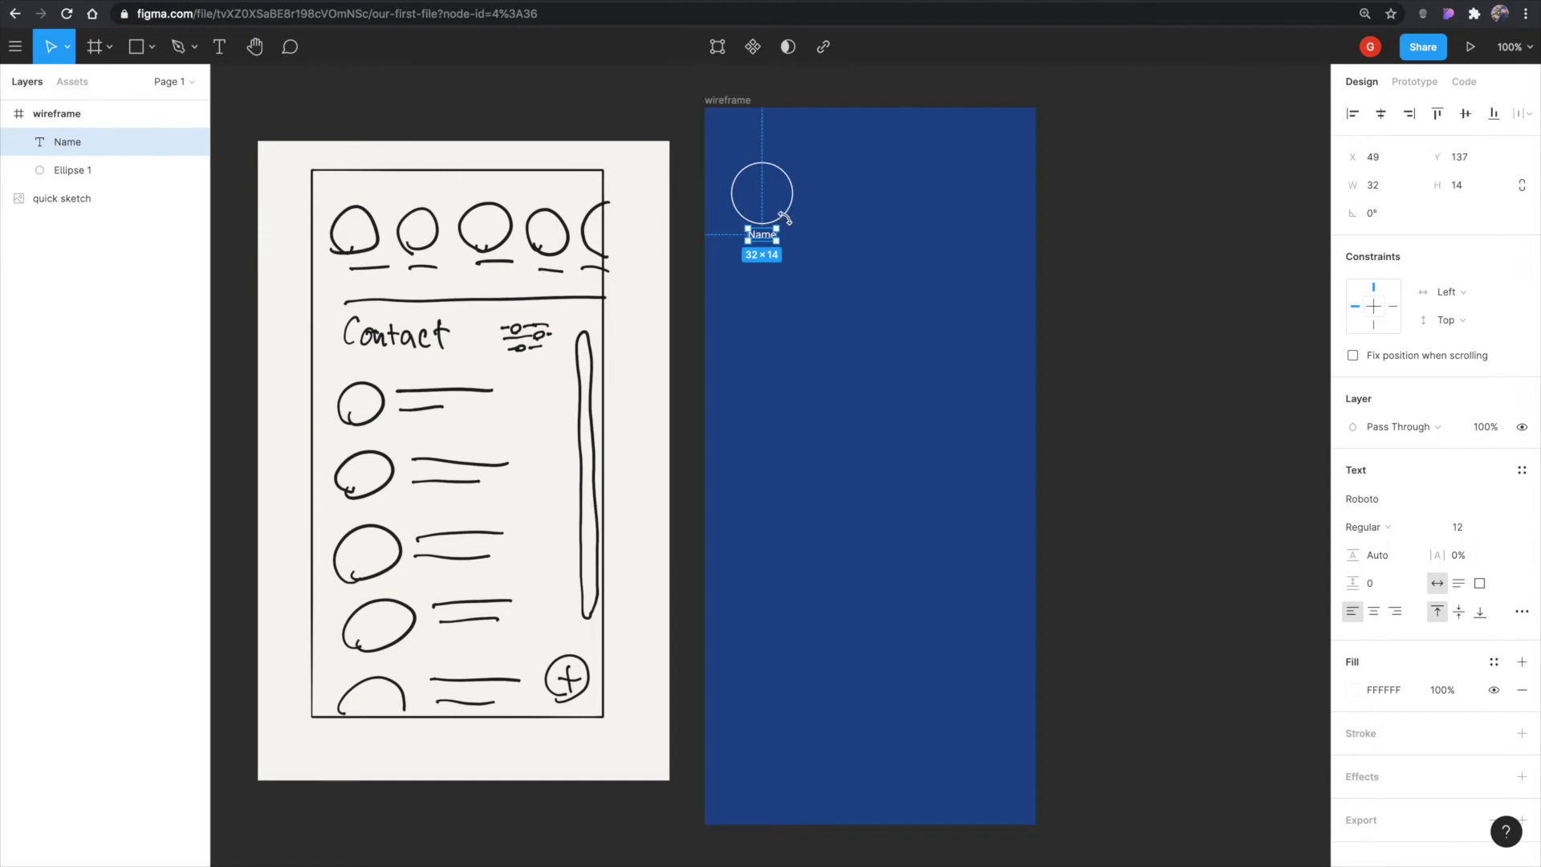
left_click(785, 217, "shift")
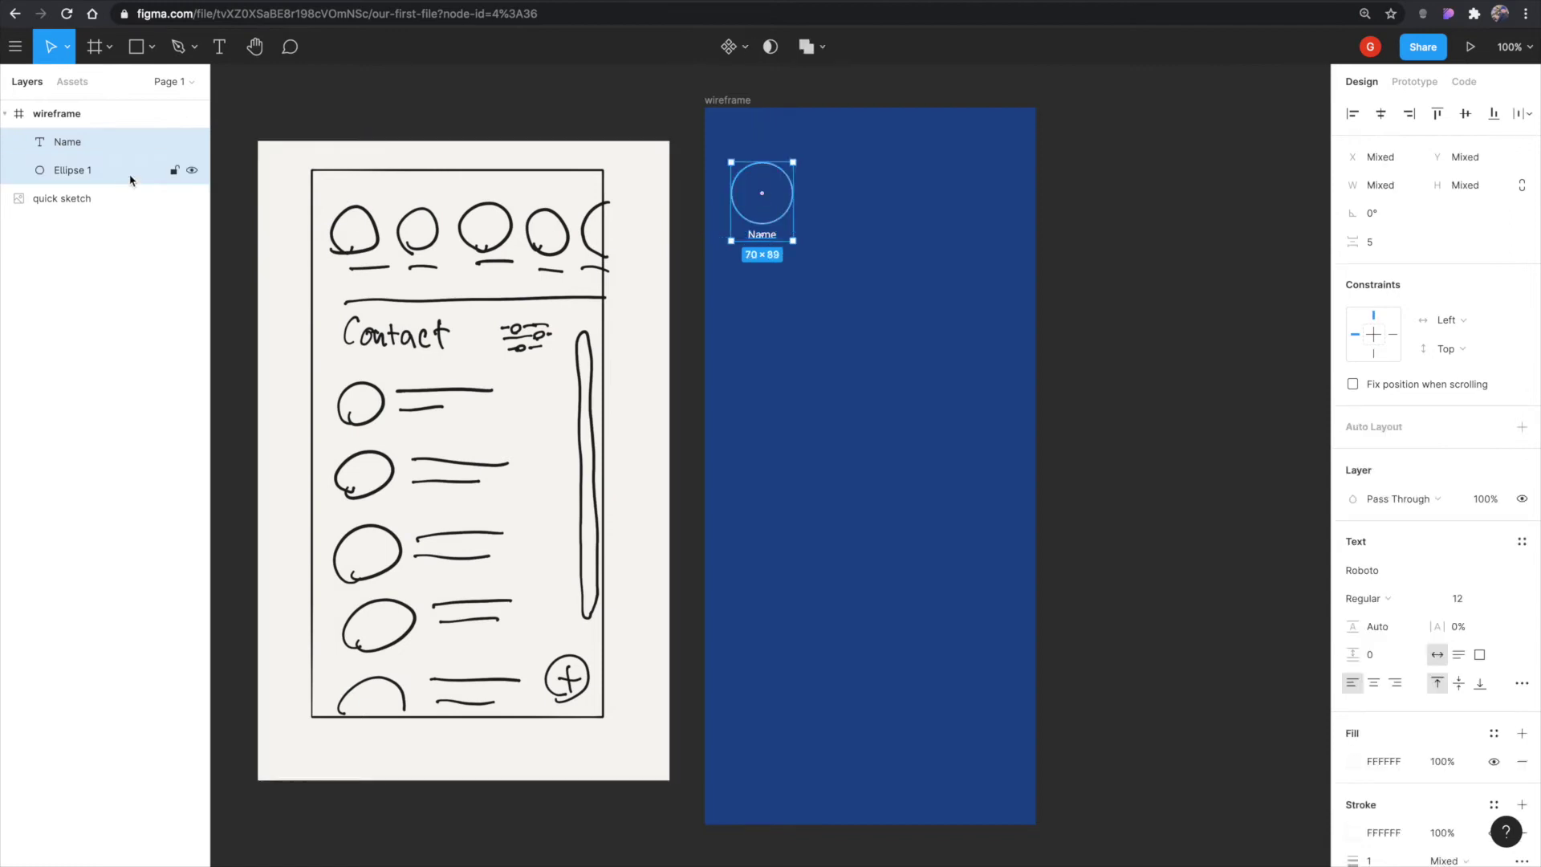
left_click(121, 141)
left_click(109, 171)
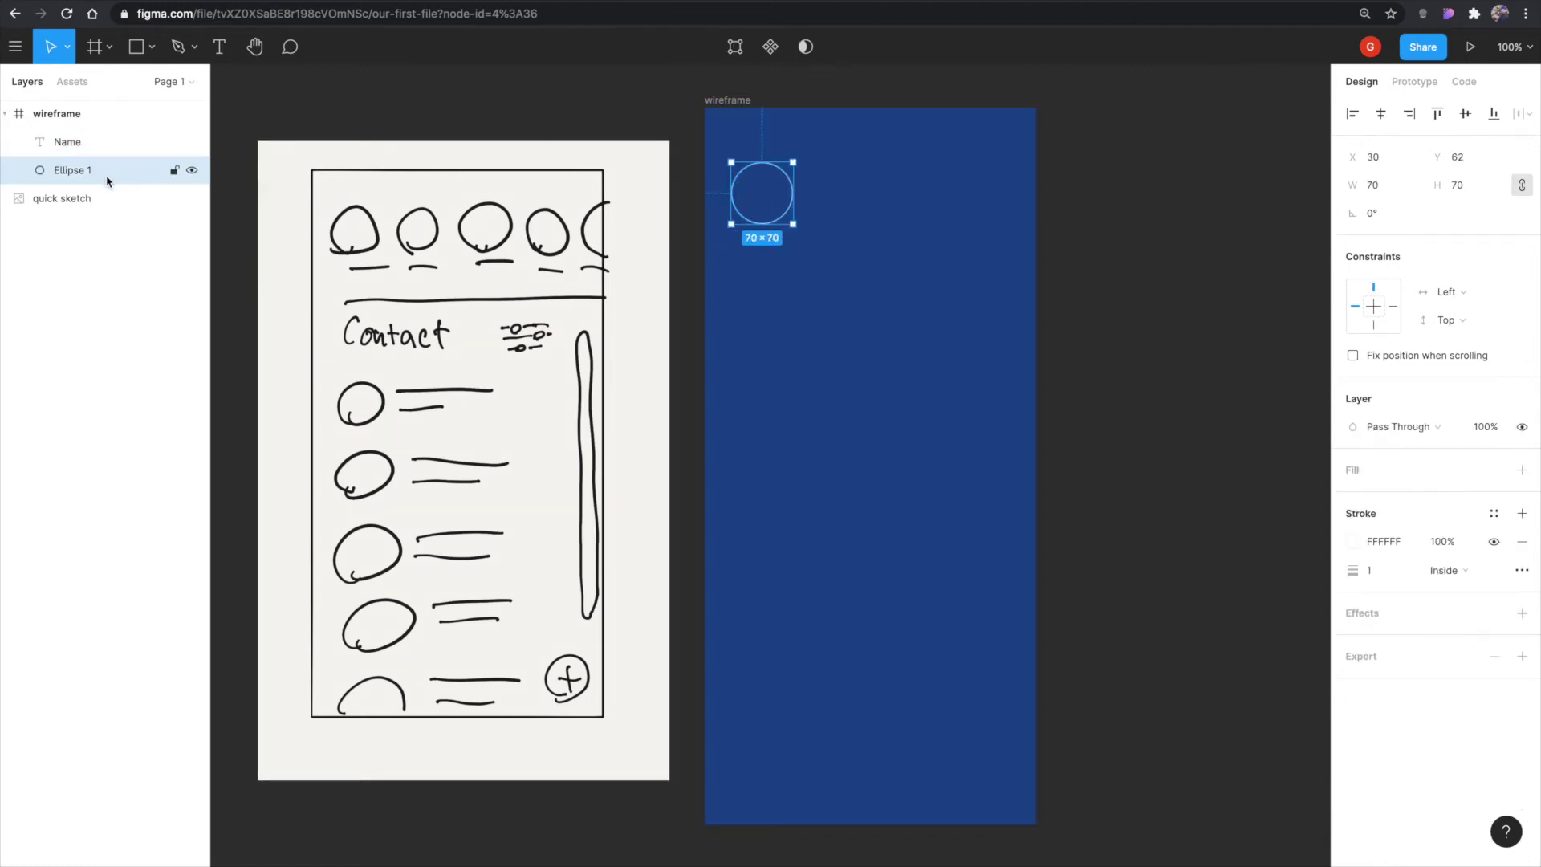
left_click(103, 143)
left_click(100, 193)
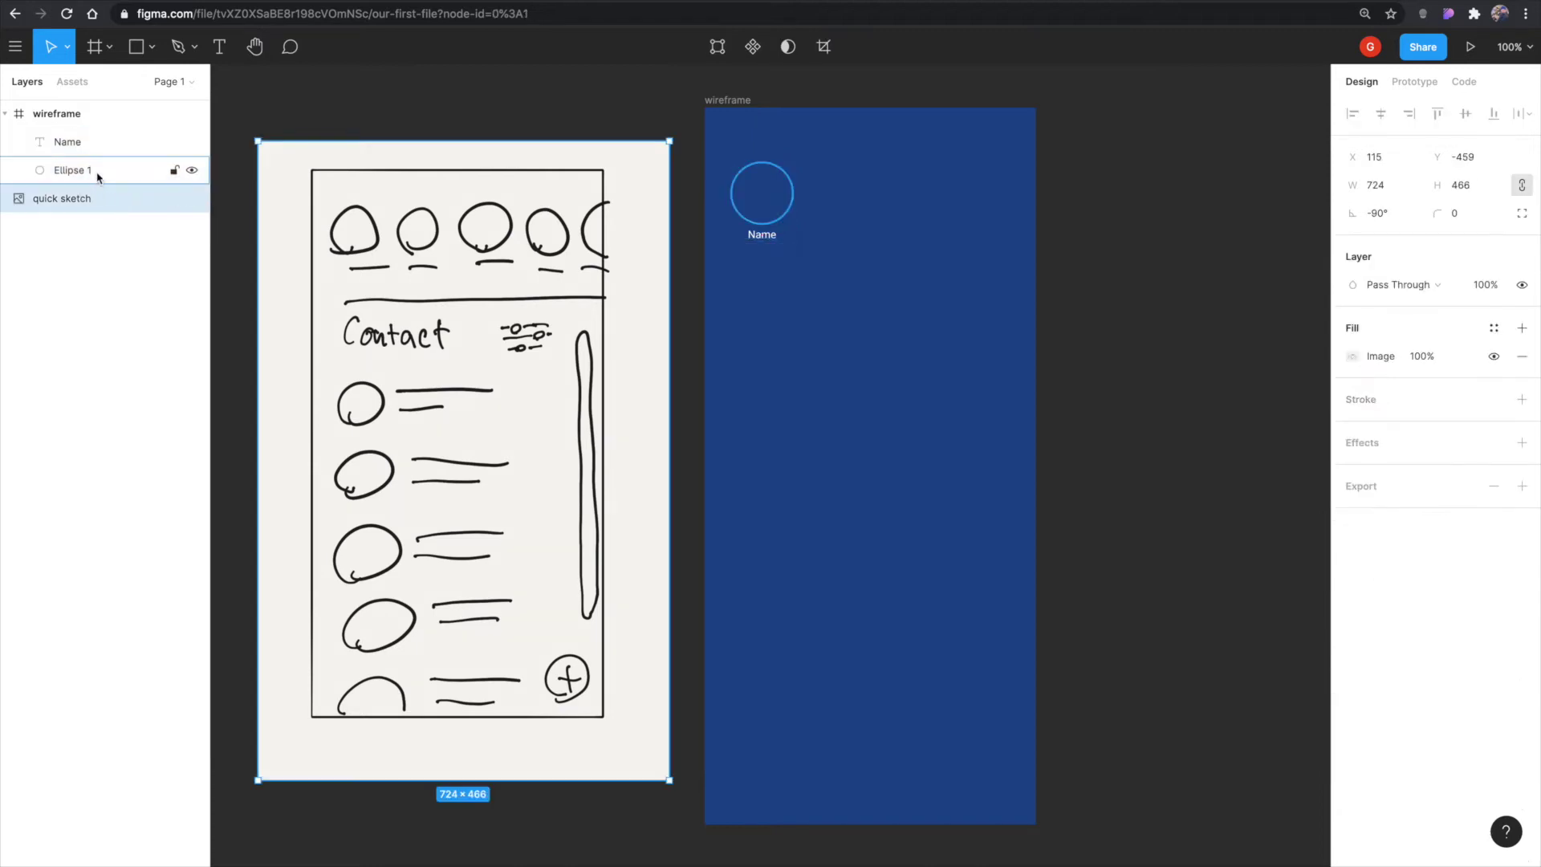
left_click(97, 167)
left_click(99, 149, "shift")
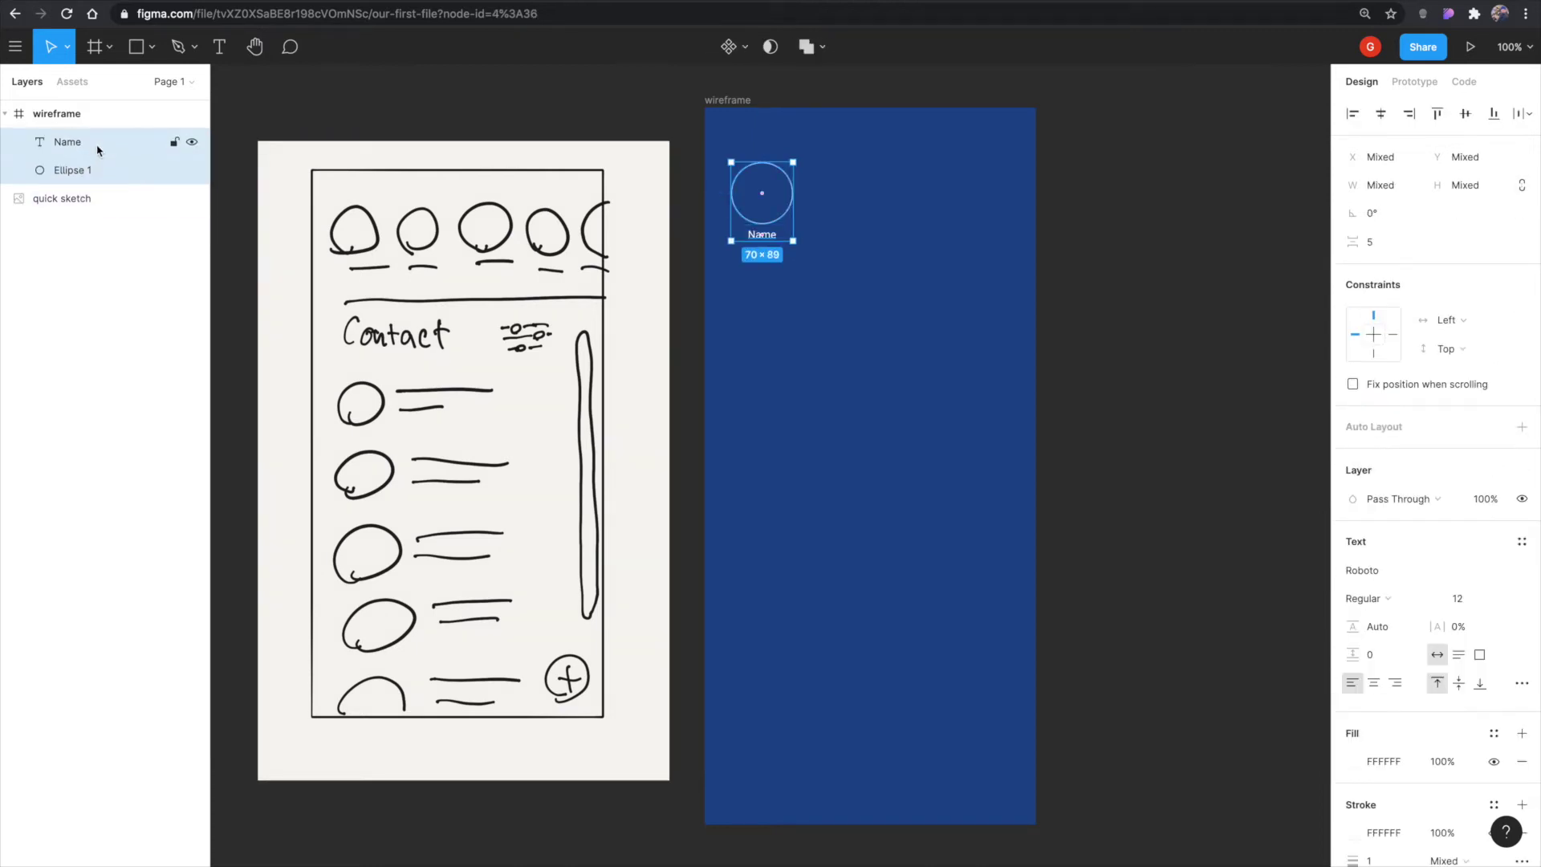
Group the circle and Name label and rename the group 'group'.
key("ctrl+g")
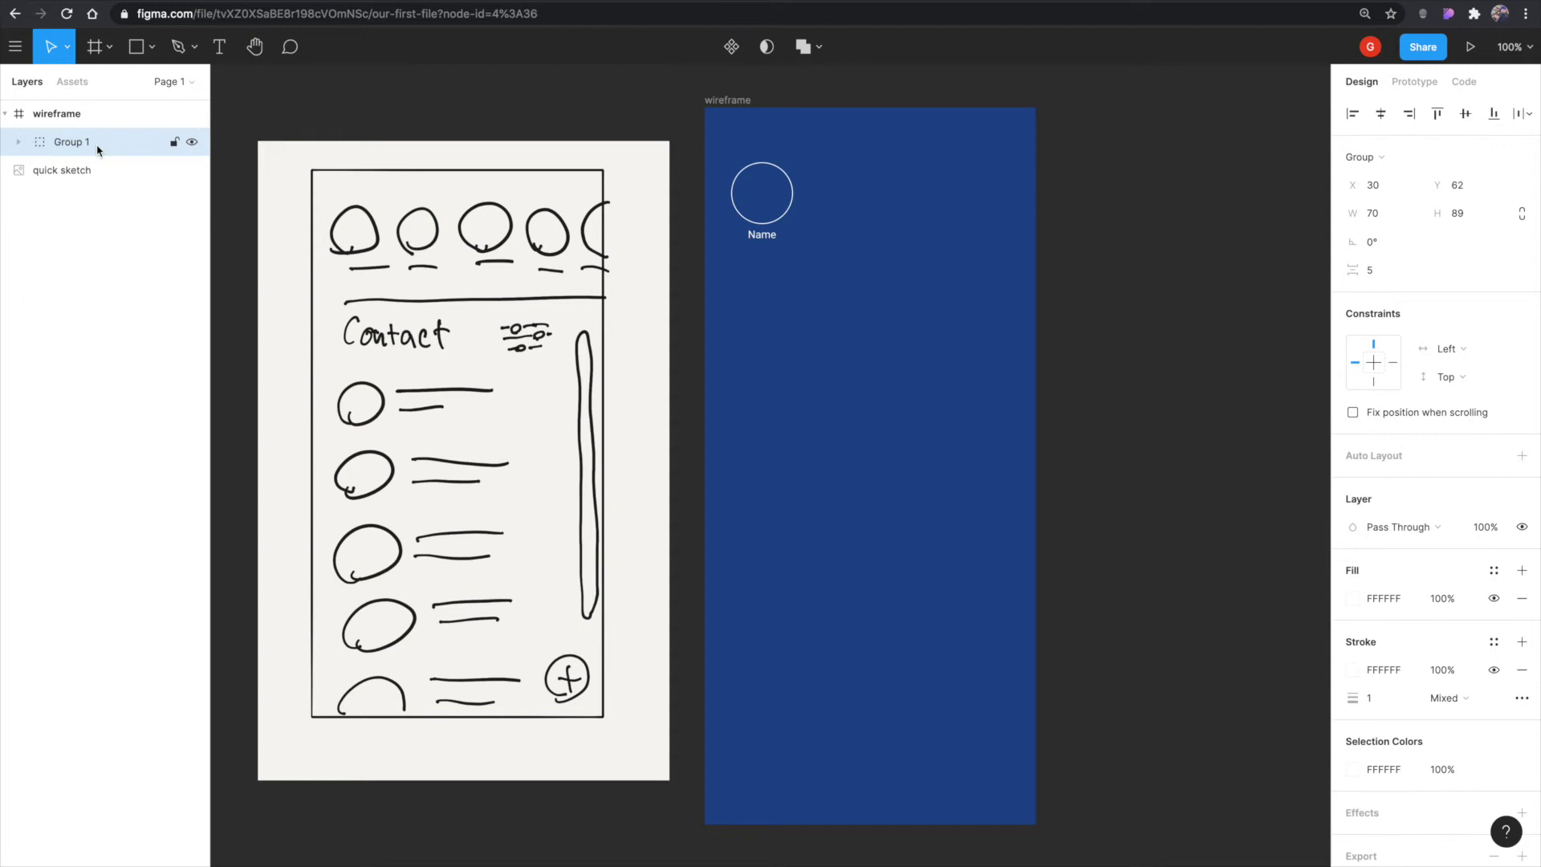
double_click(77, 147)
type("group")
key("Return")
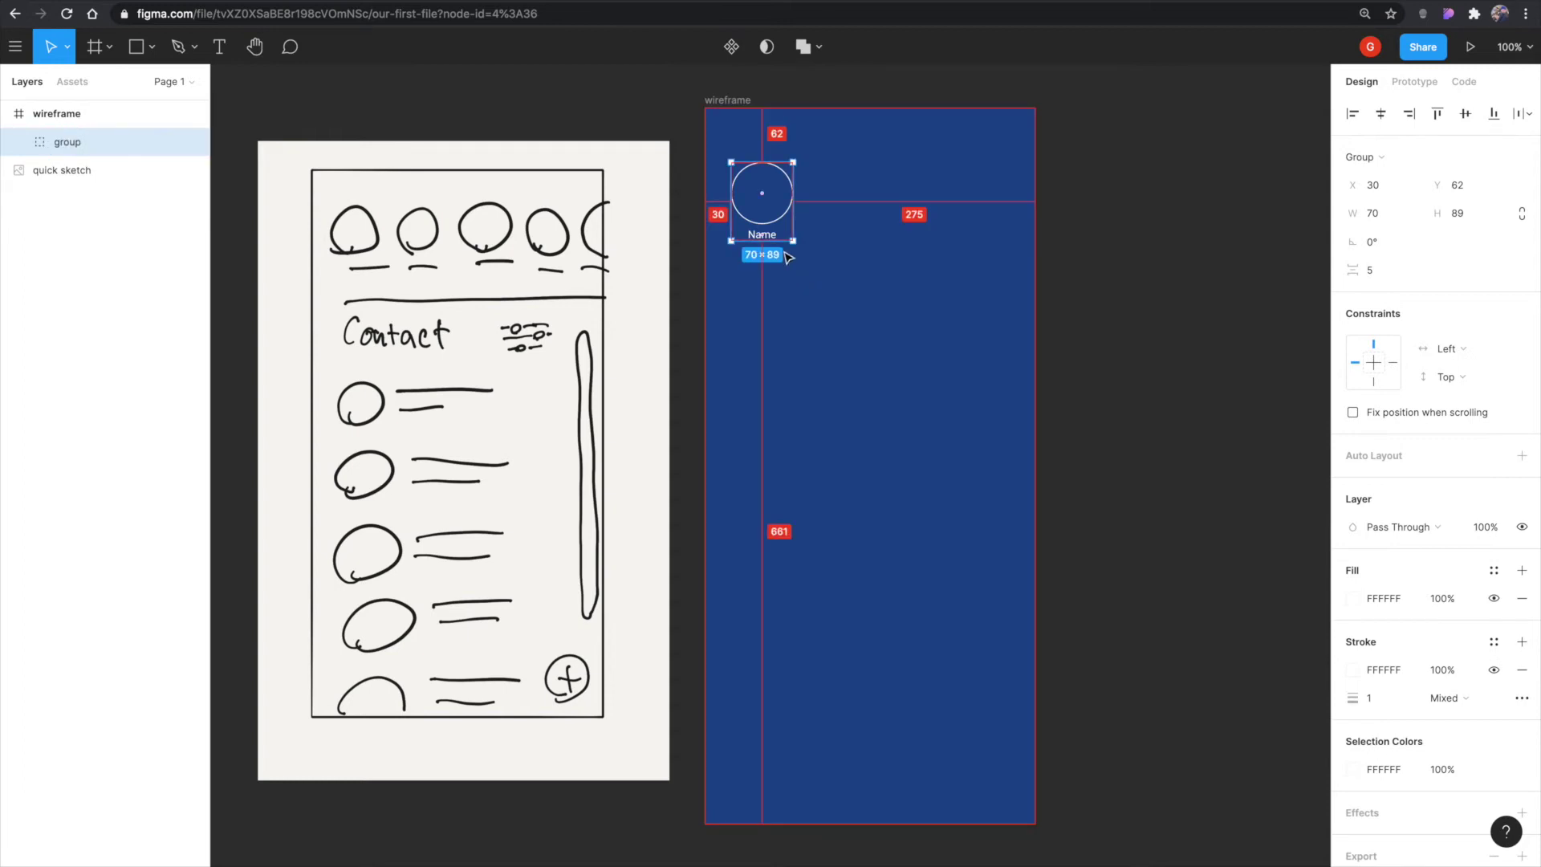
Repeat the avatar group into a row of five across the frame's top.
left_click_drag(787, 228, 853, 284)
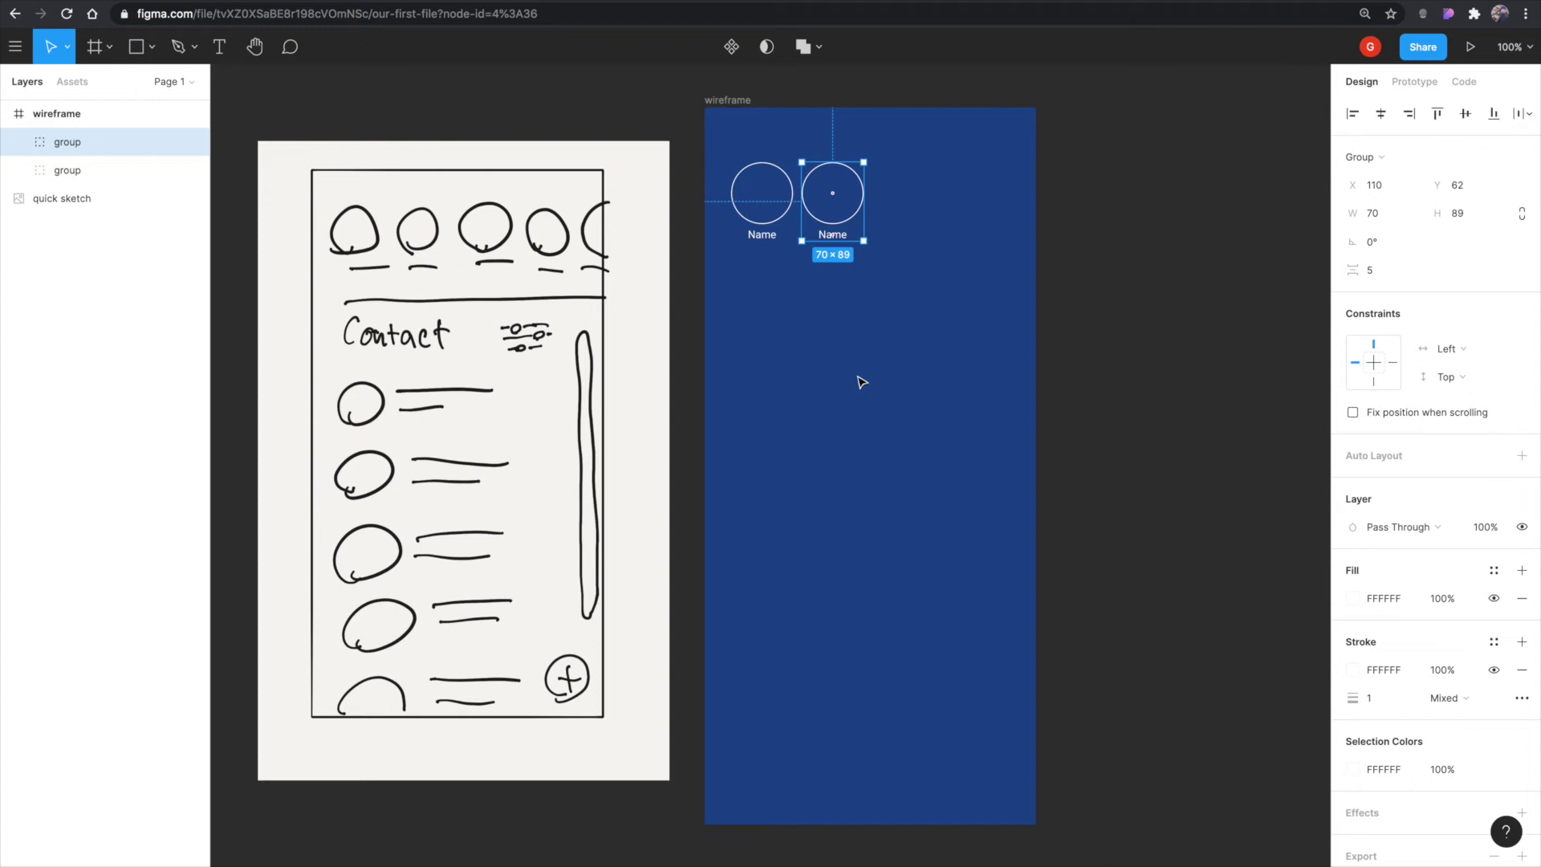
key("ctrl+d")
key("ctrl+d")
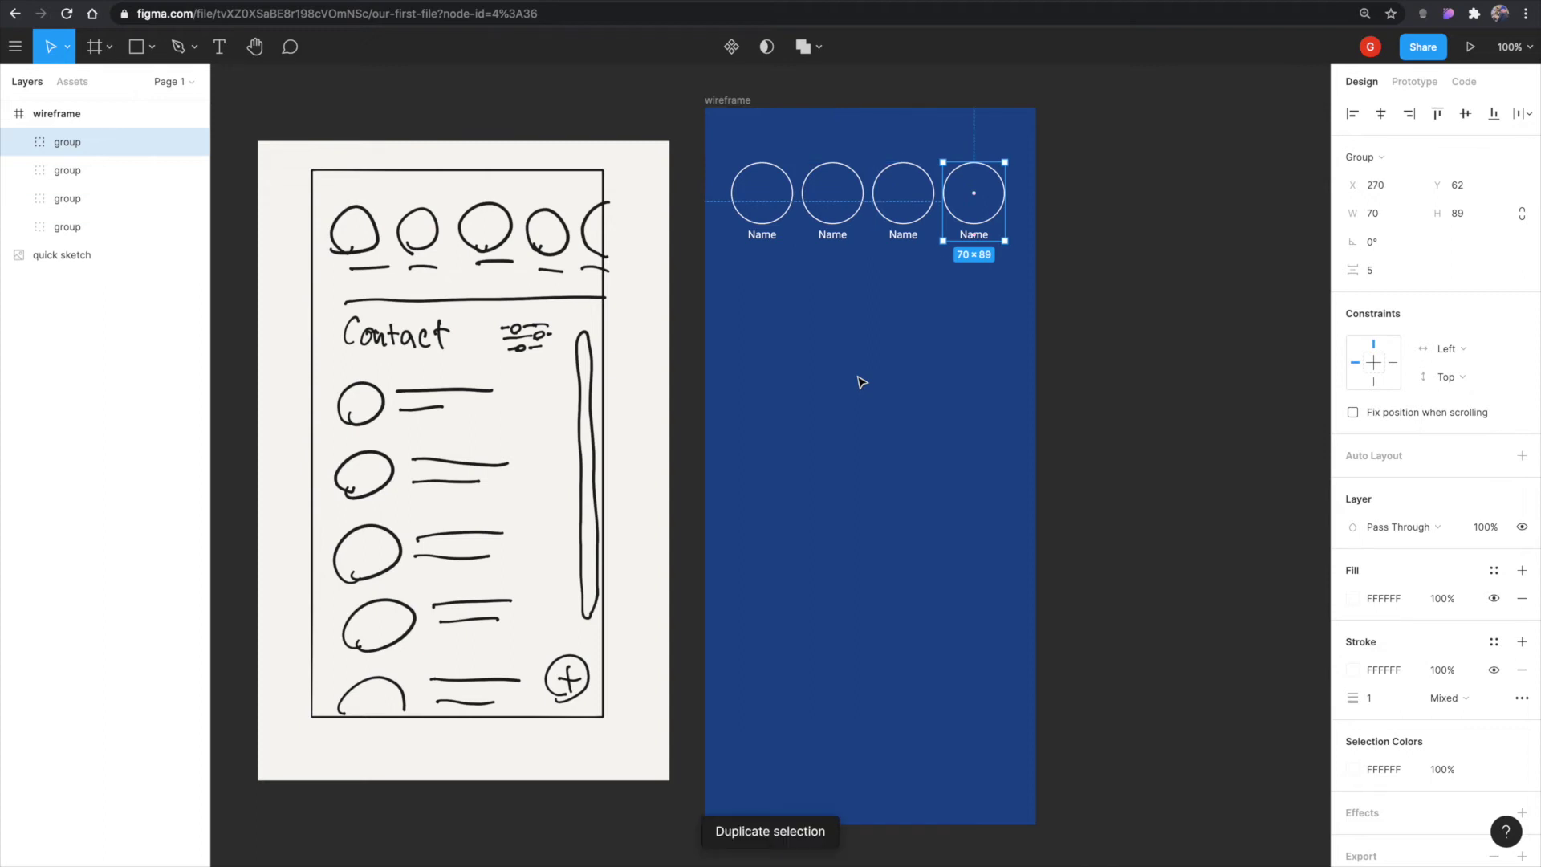
key("ctrl+d")
left_click(861, 382)
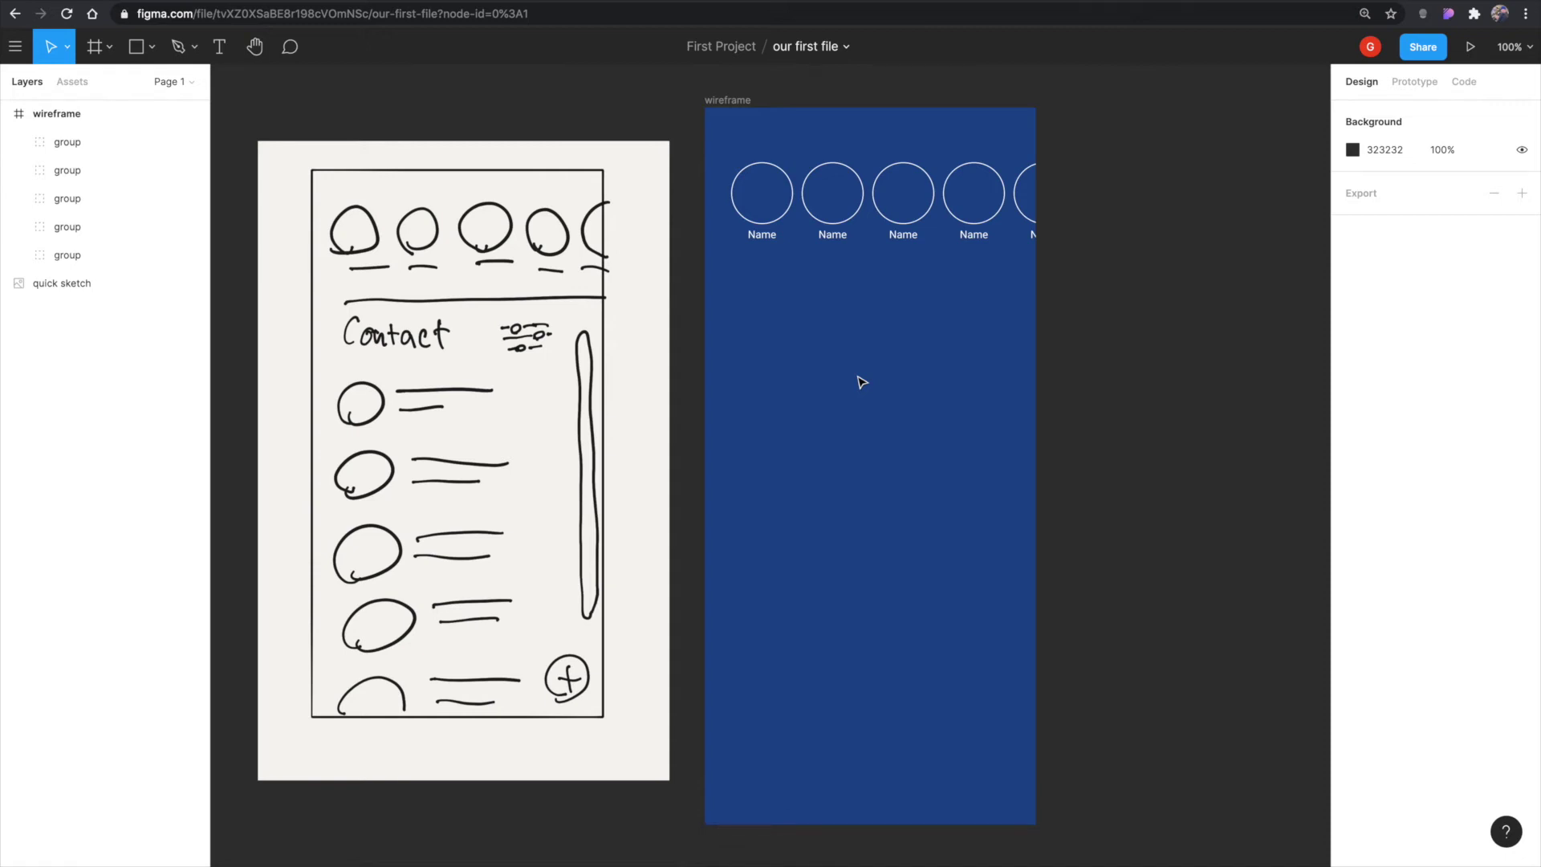
Draw a 375-wide horizontal line beneath the avatar row and give it a white stroke.
key("l")
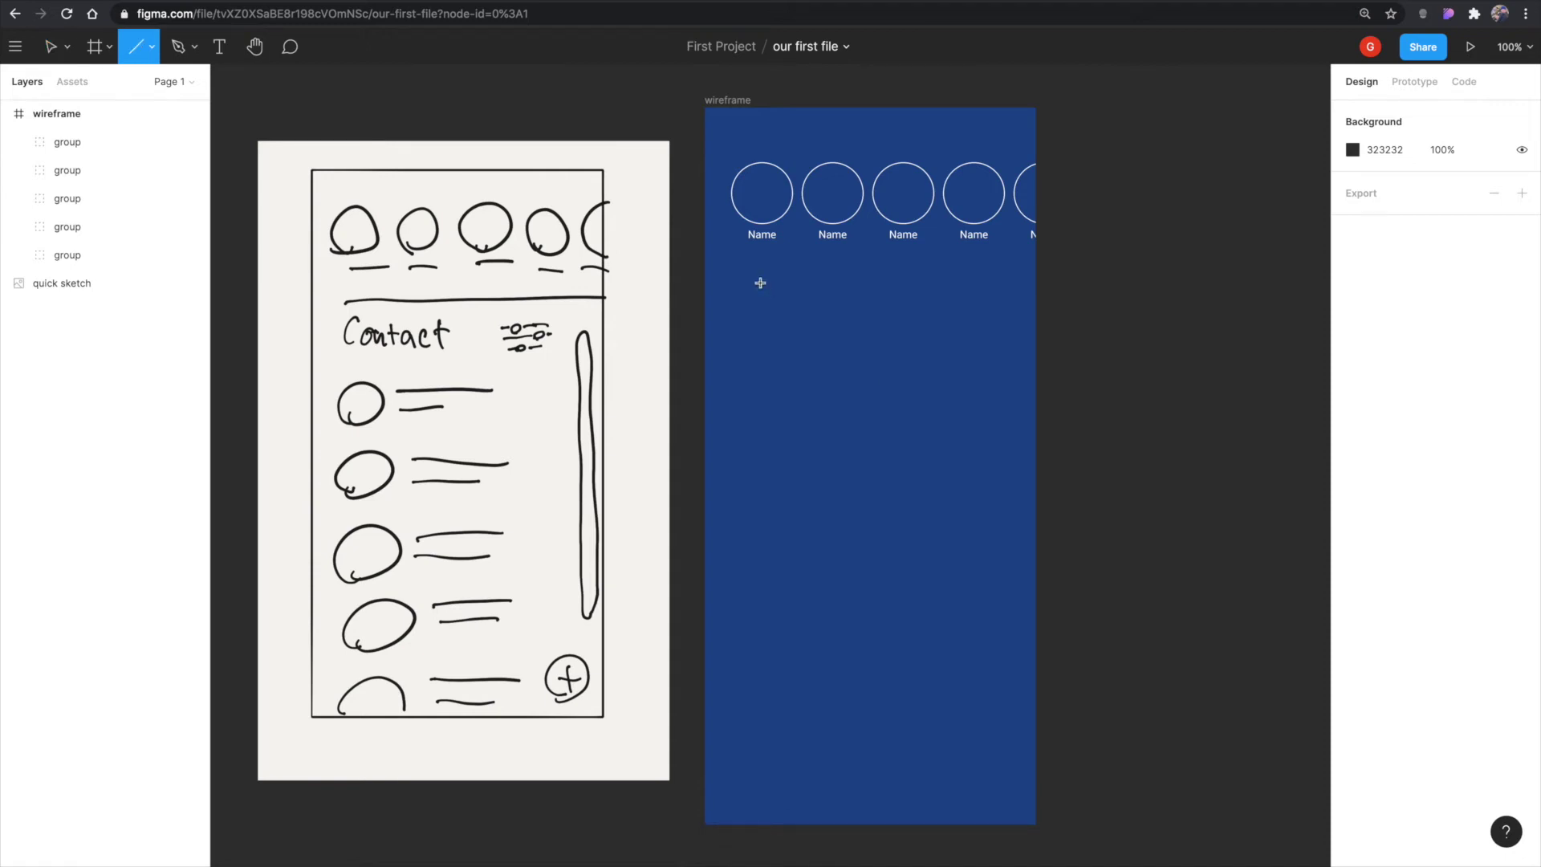
left_click_drag(705, 258, 1036, 258)
left_click(1001, 324)
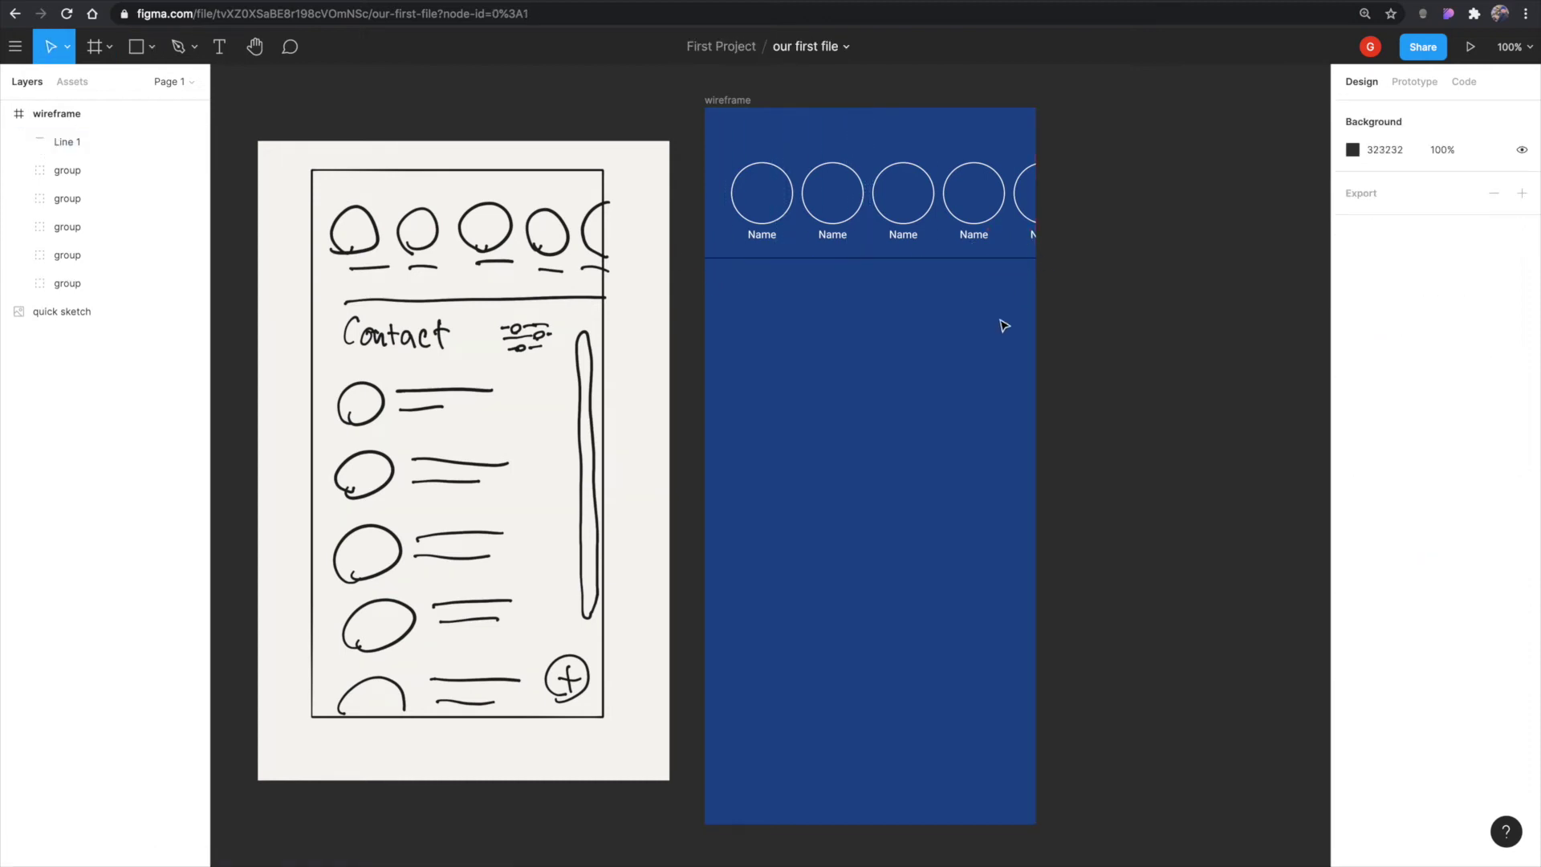
left_click(951, 257)
left_click(1353, 541)
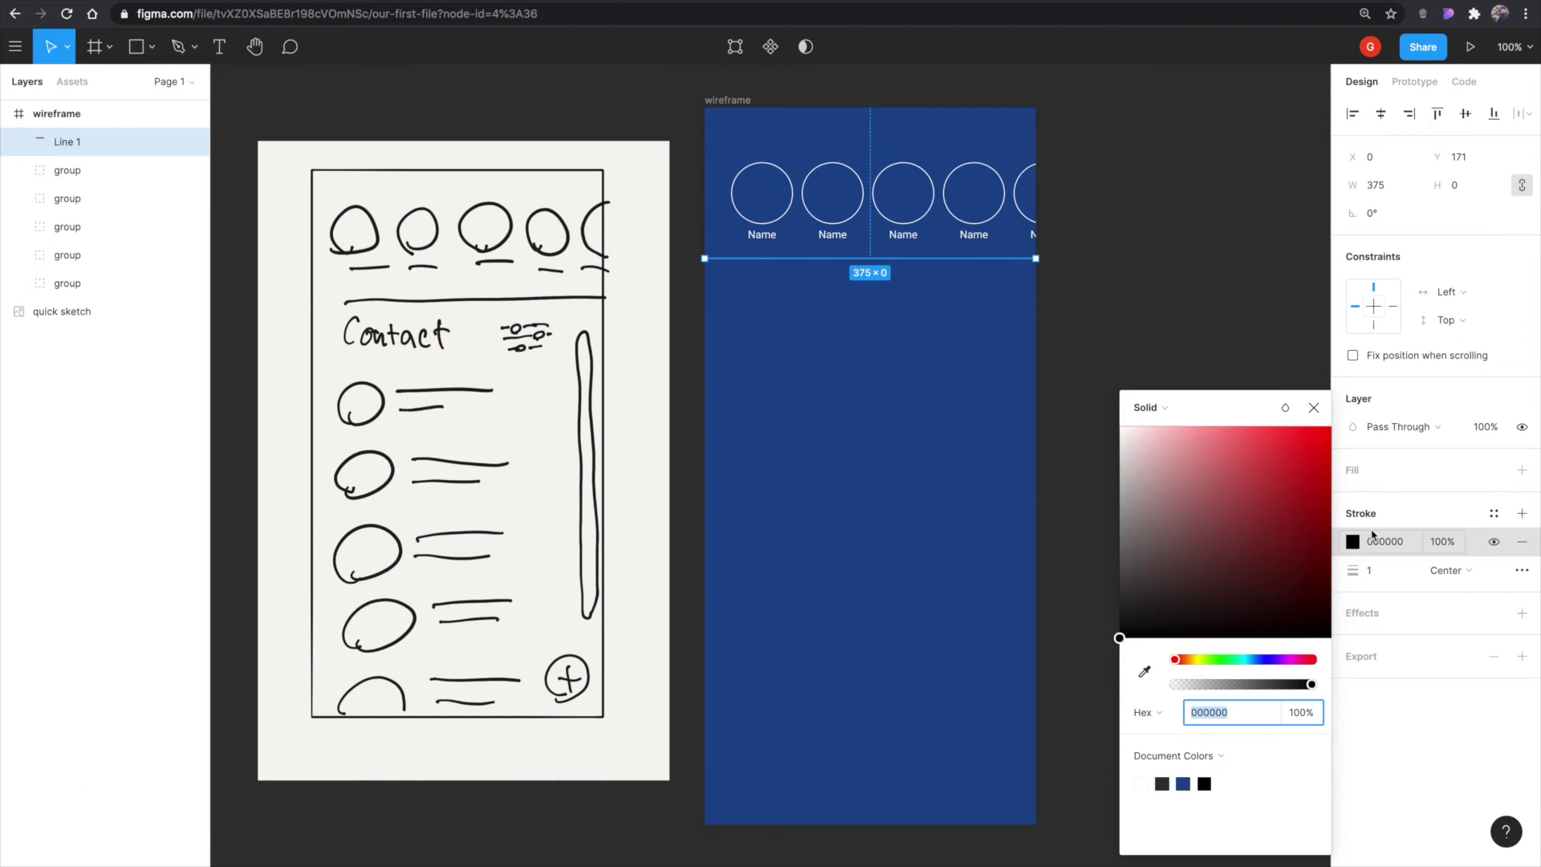
left_click_drag(1194, 498, 1118, 426)
left_click(931, 368)
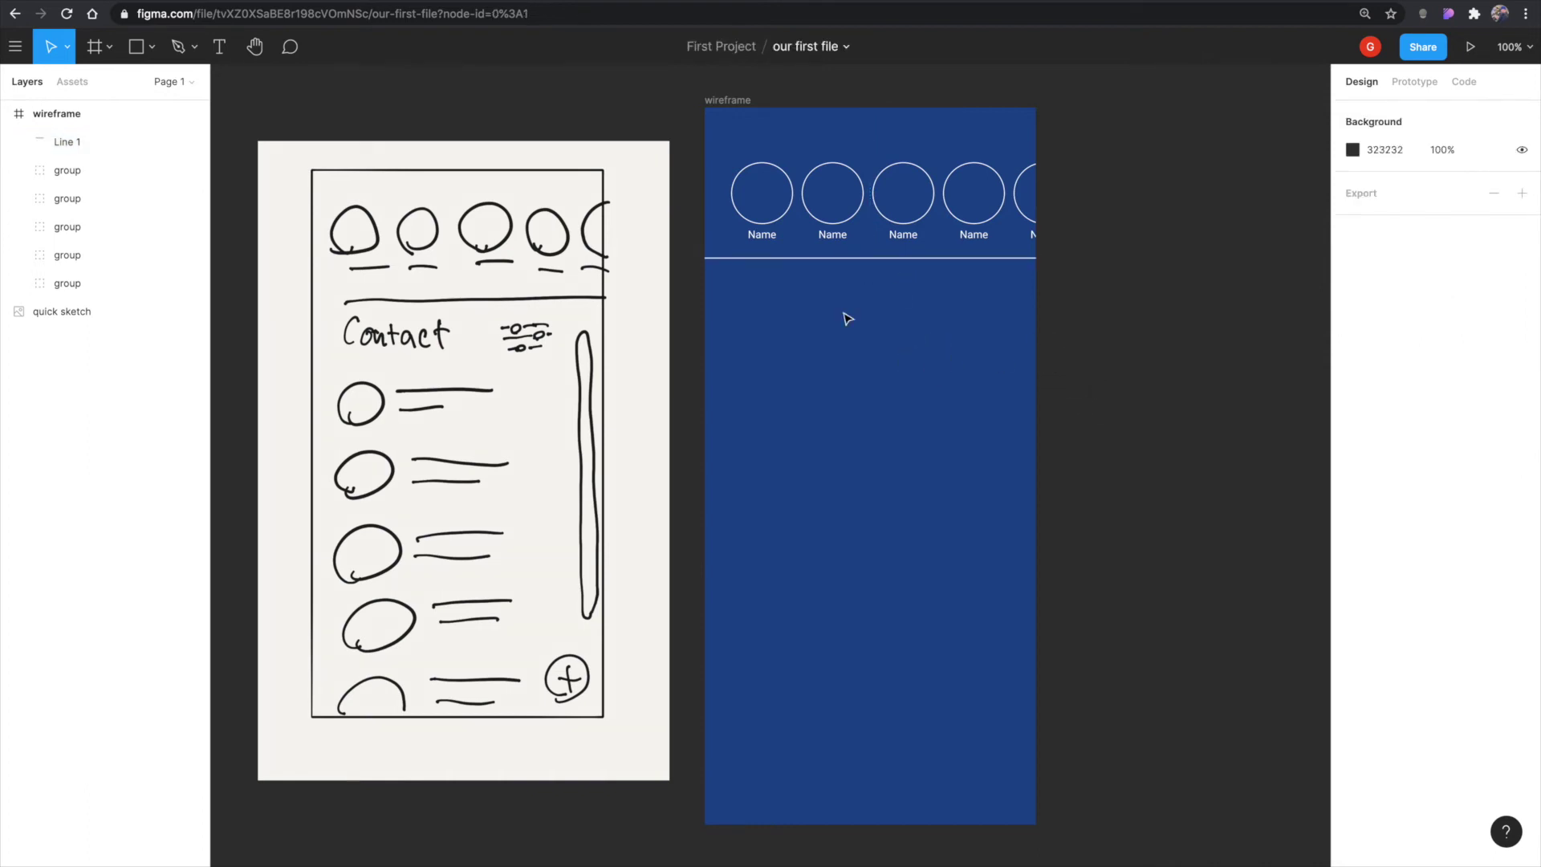
Add a white FFFFFF 20 pt 'Contacts' heading just below the divider line.
key("t")
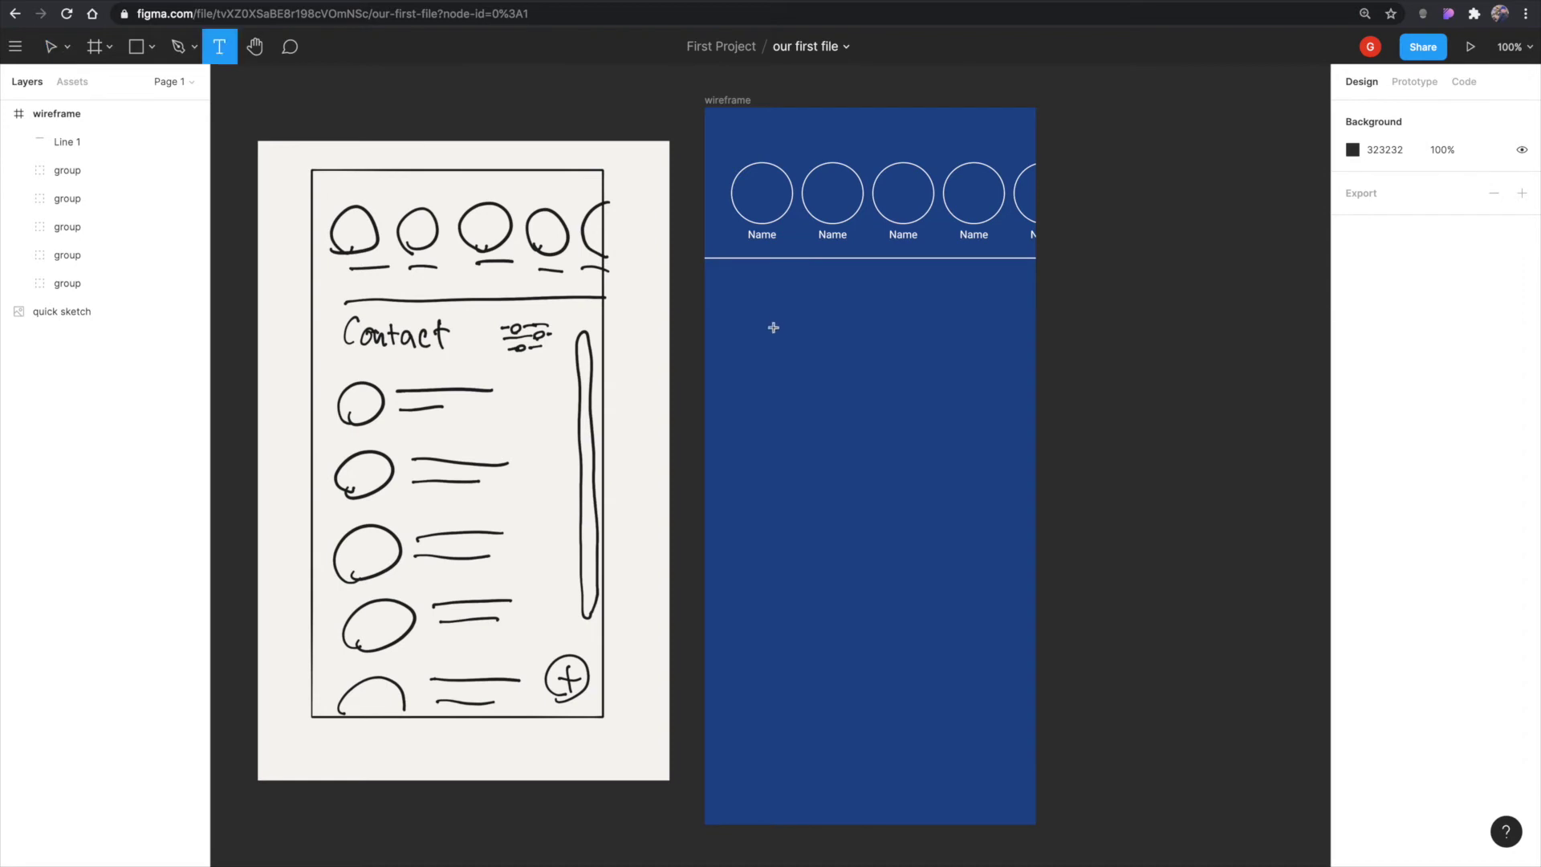
left_click(767, 329)
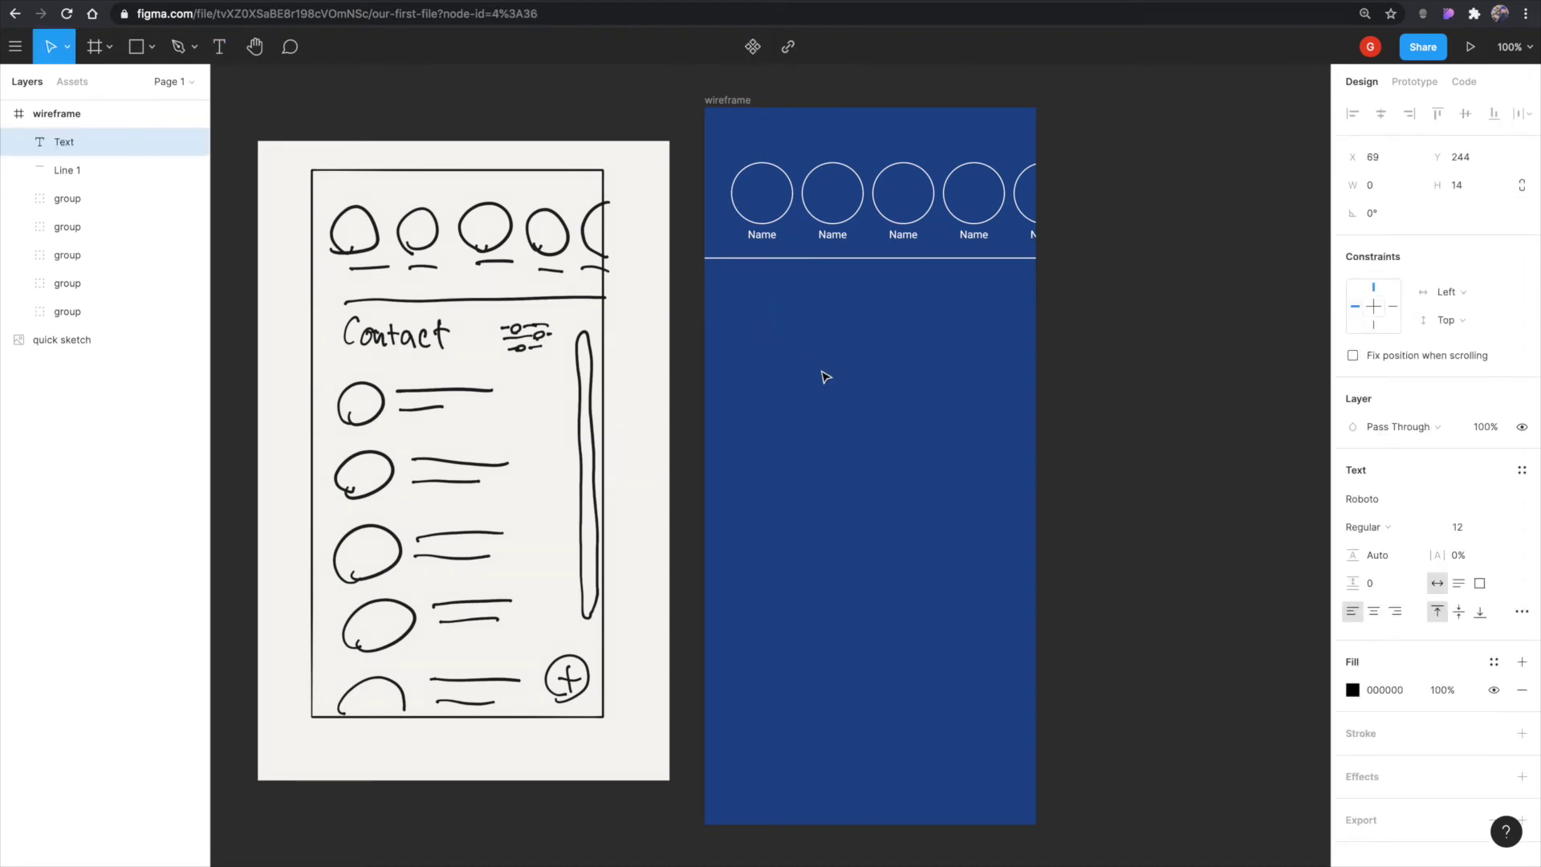
type("Contact")
key("Escape")
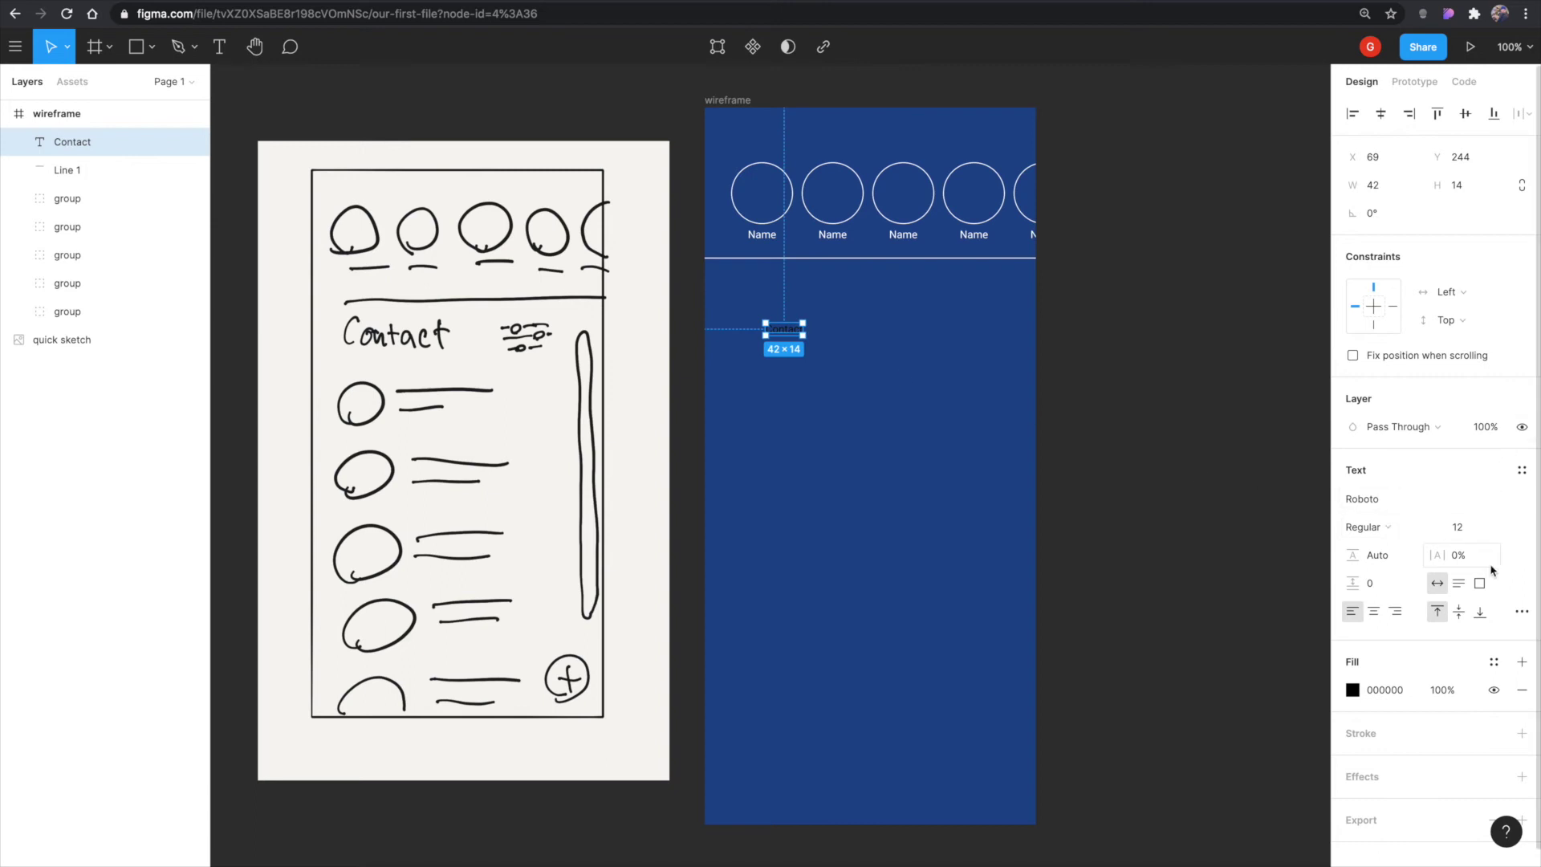
left_click(1481, 533)
type("20")
key("Return")
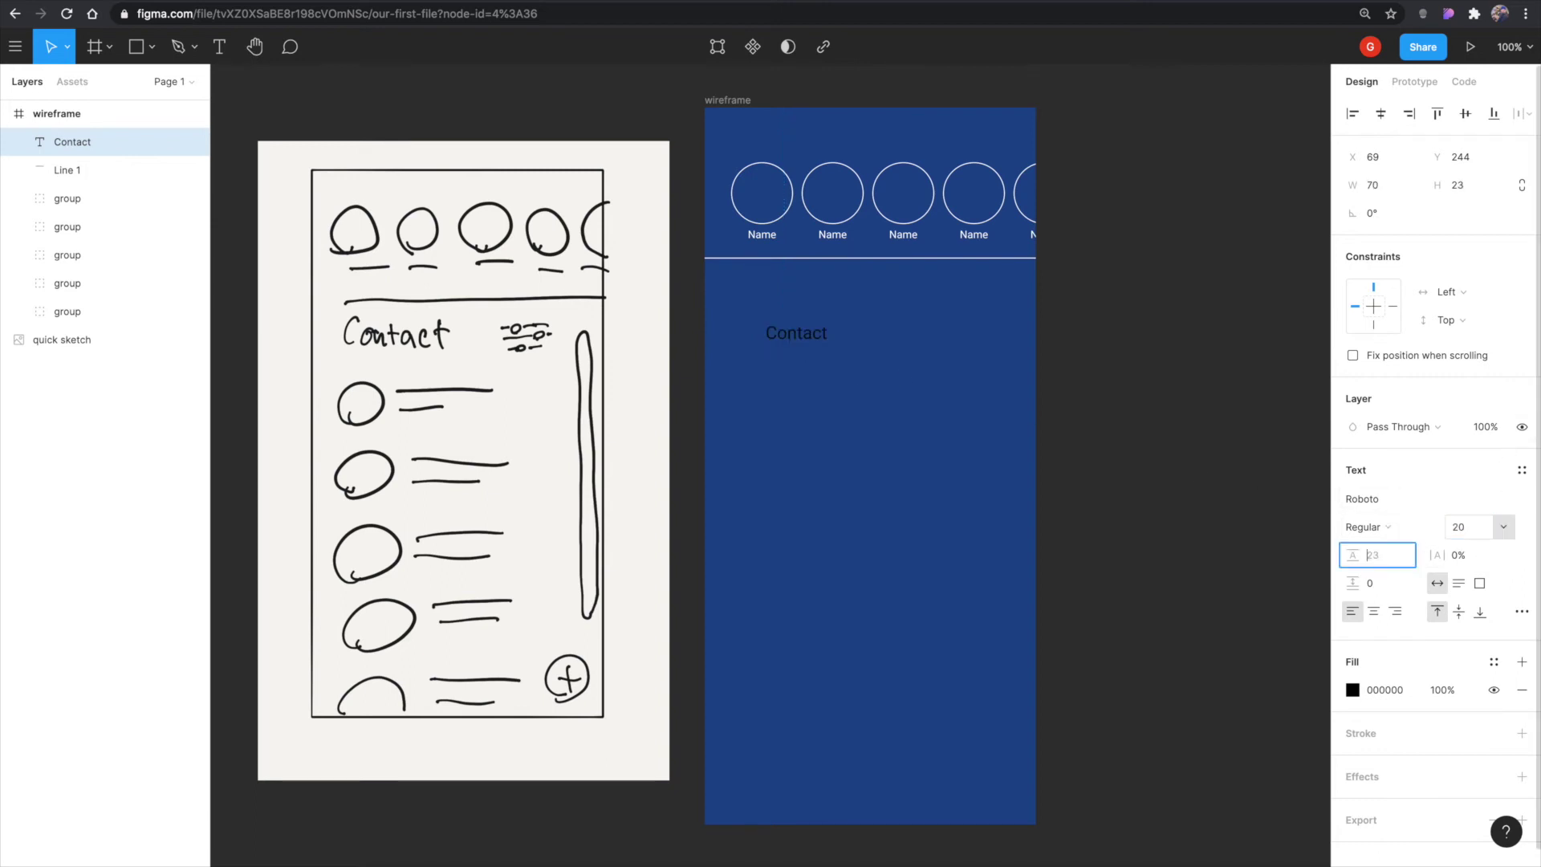
left_click(1352, 689)
type("ffffff")
key("Return")
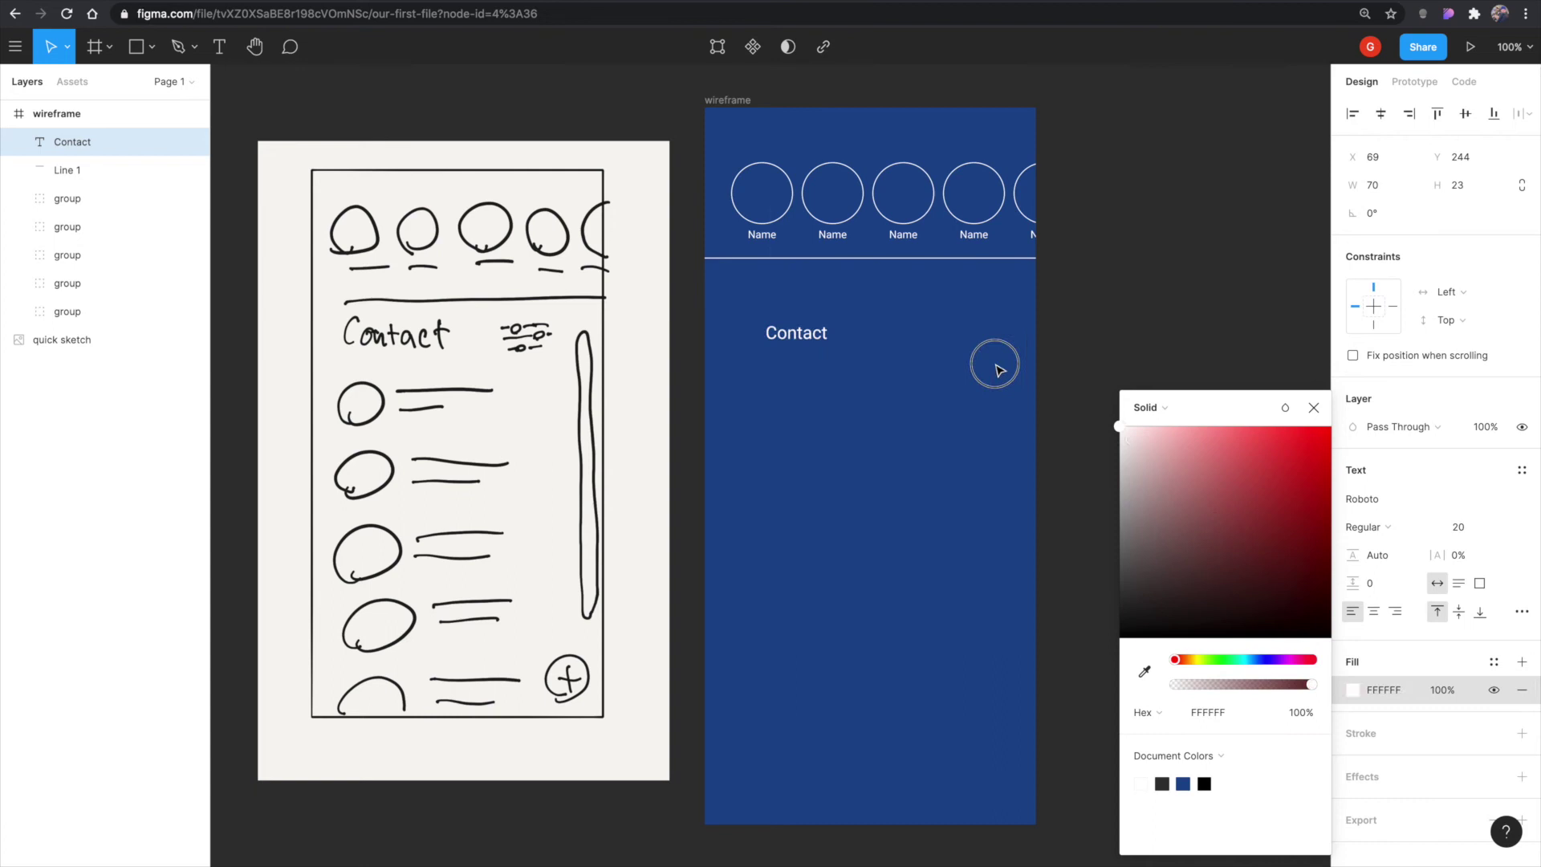
left_click_drag(796, 332, 771, 315)
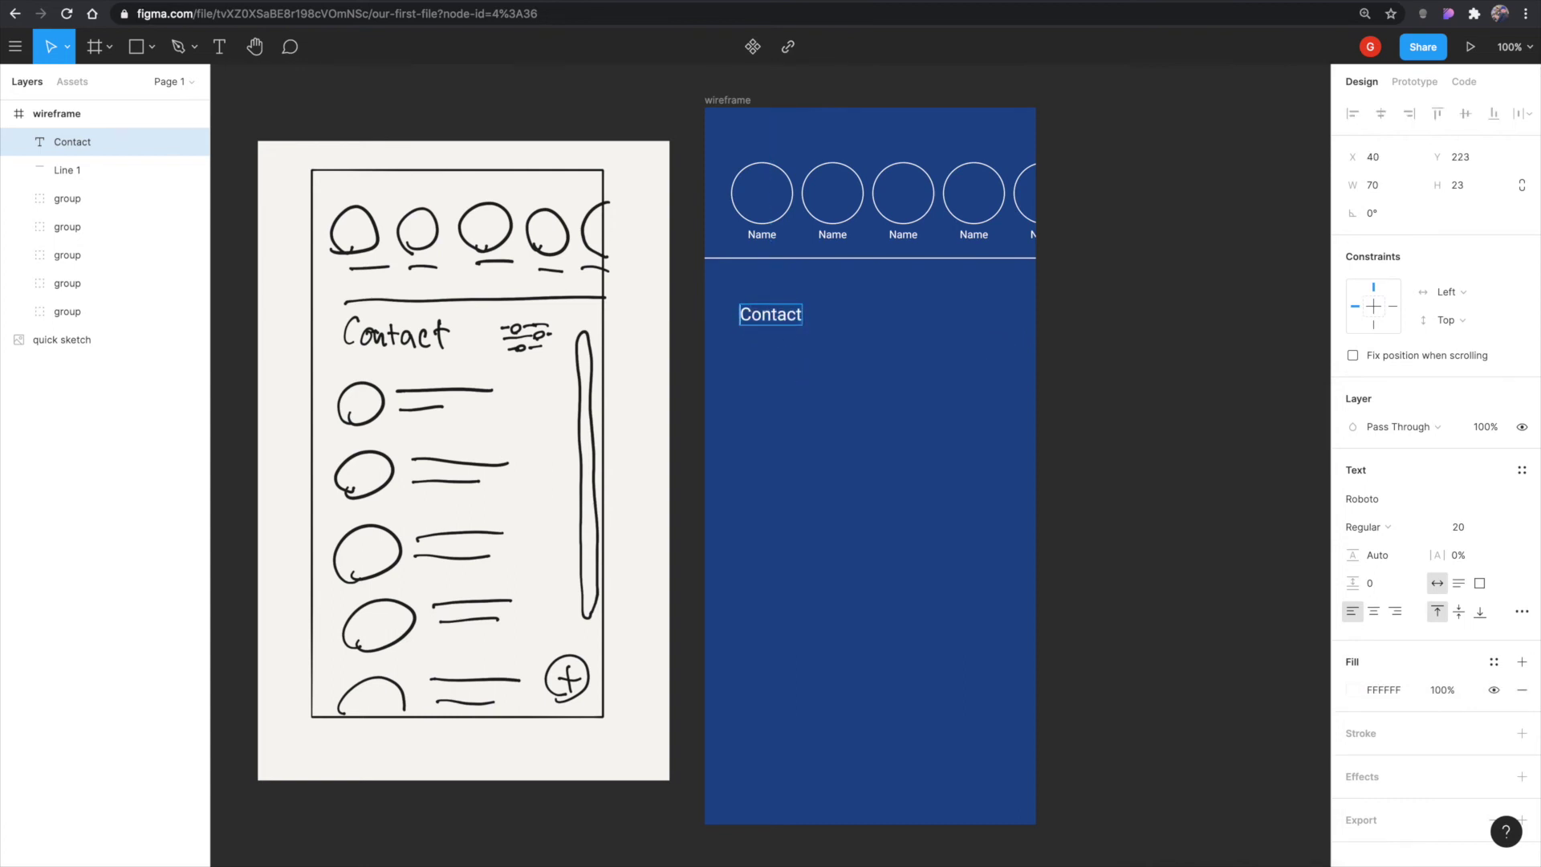
type("s")
key("Escape")
Copy the heading as a 12 pt 'filters' label level with it on the right.
left_click_drag(798, 313, 1012, 373, "alt")
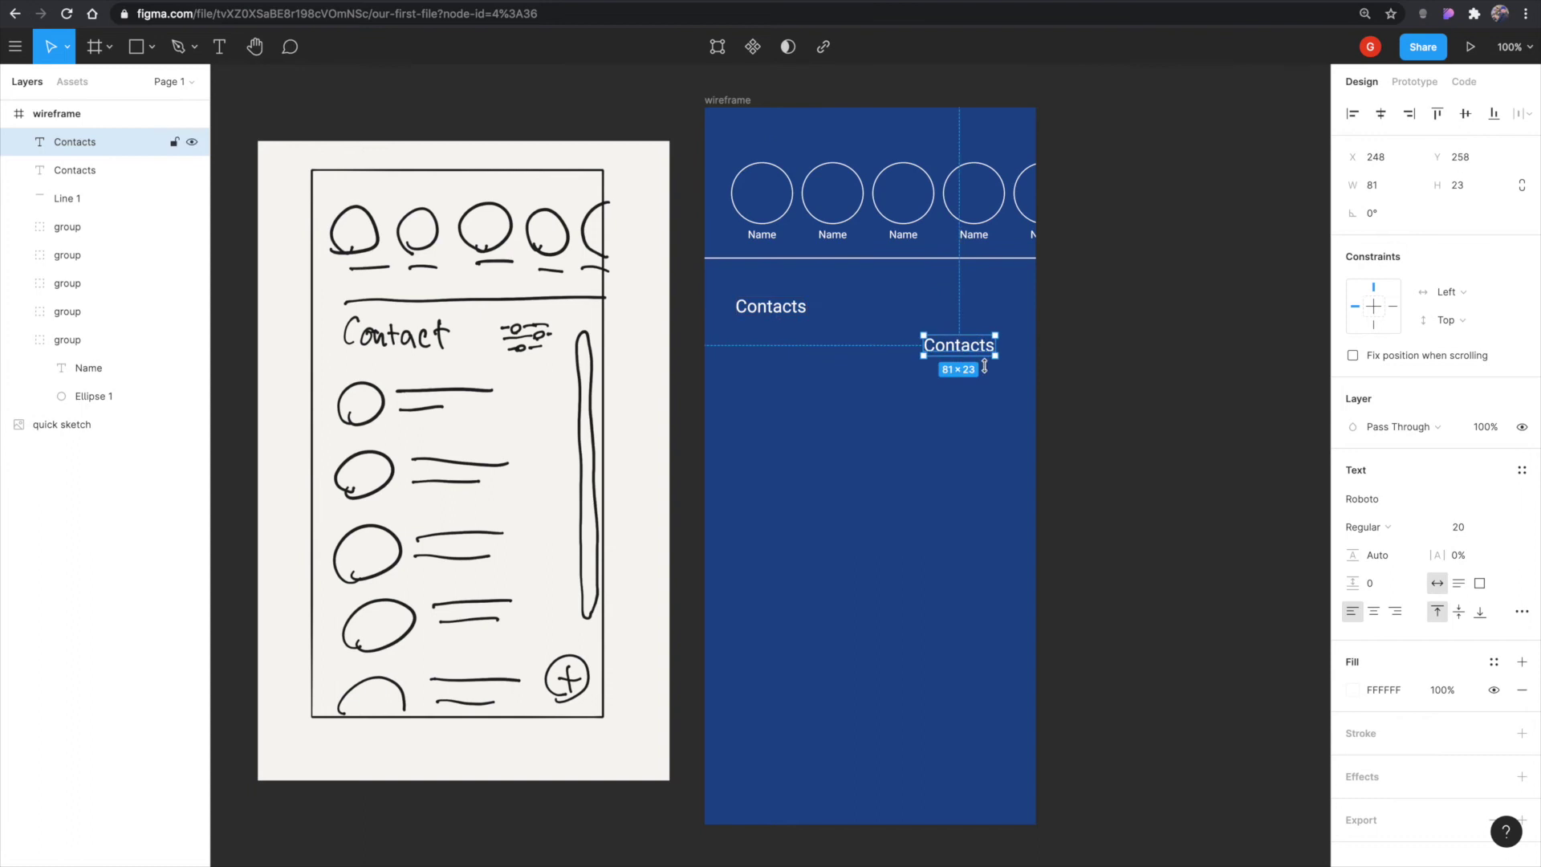
left_click(1459, 527)
type("12")
key("Tab")
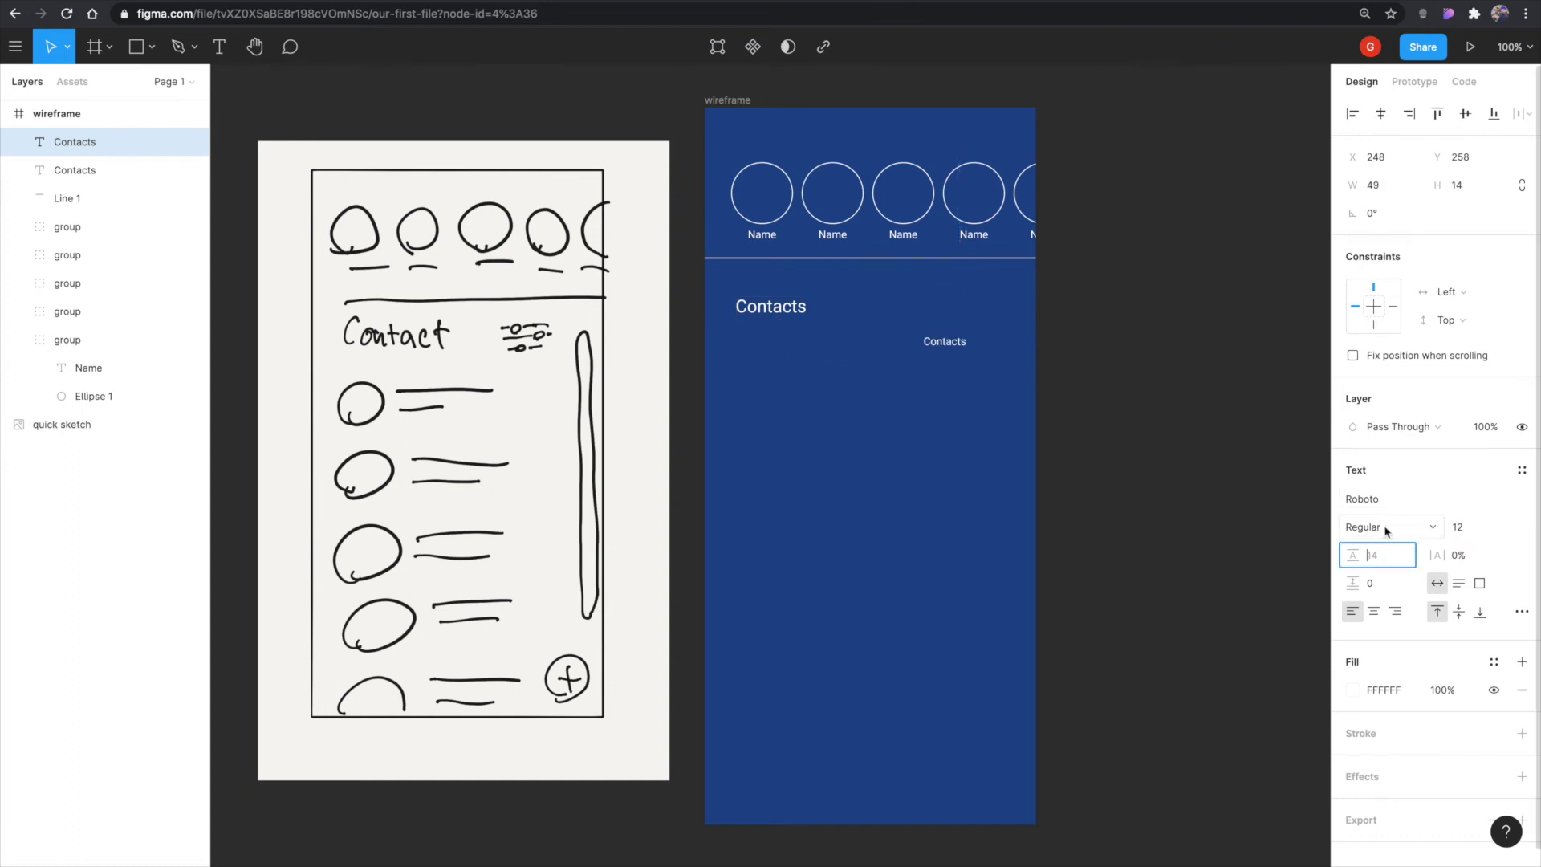
double_click(946, 340)
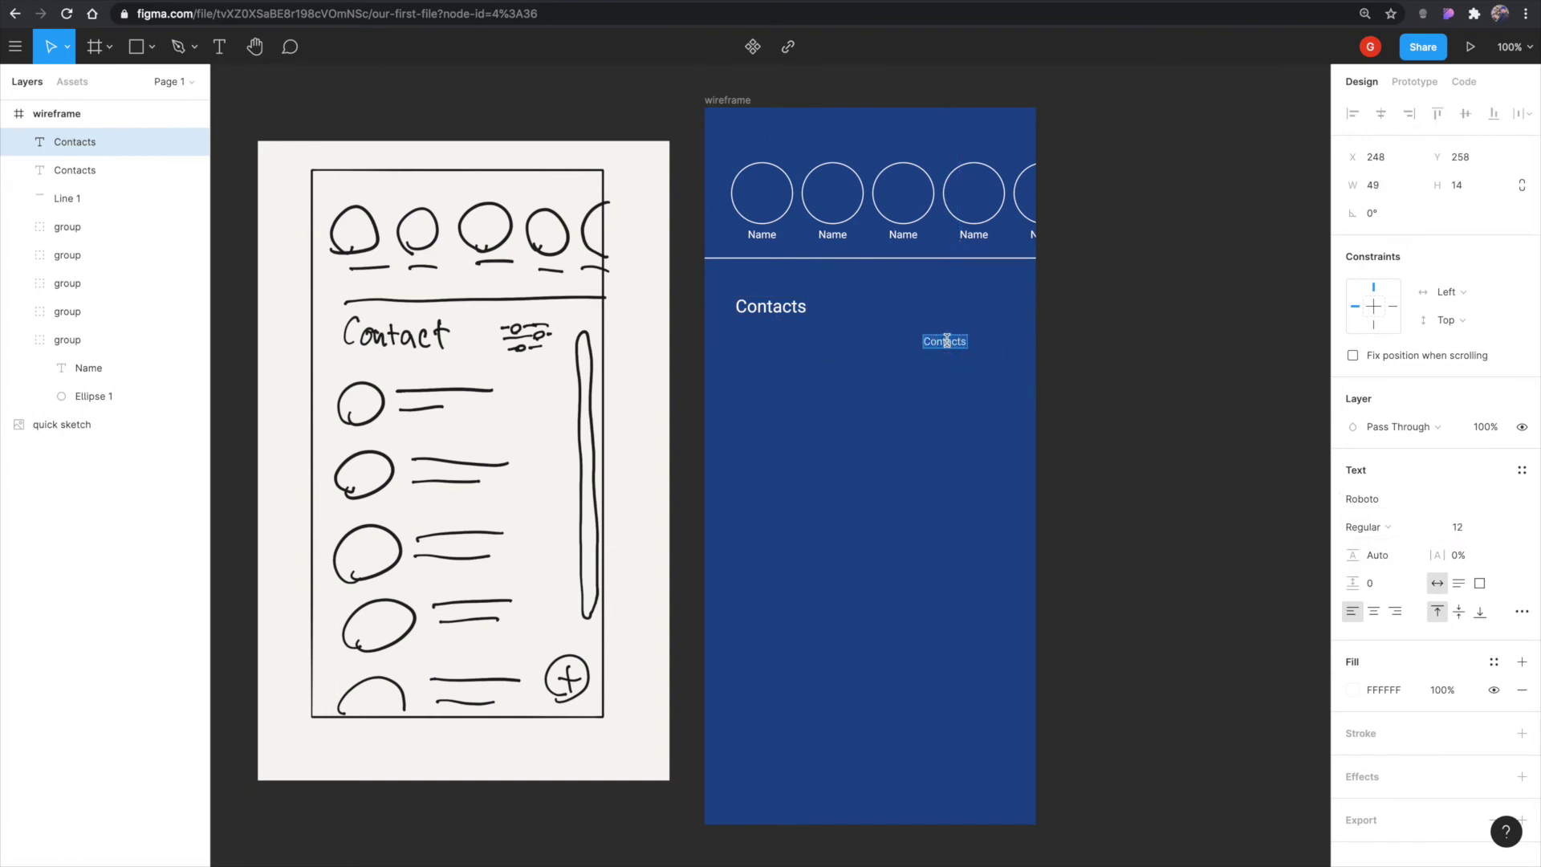
type("filterss")
key("BackSpace")
key("Escape")
left_click(964, 403)
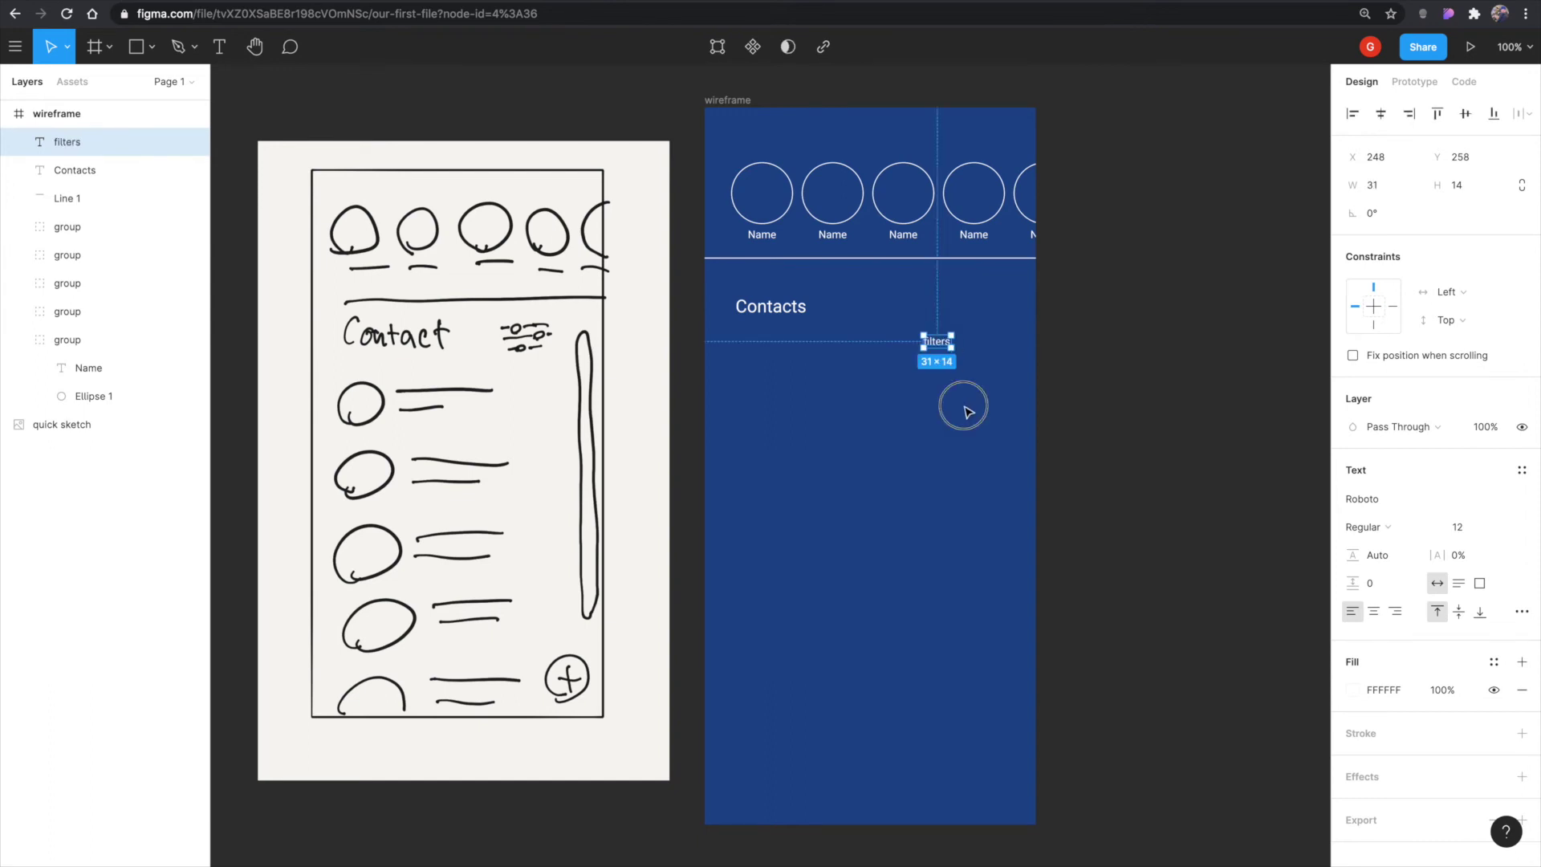
left_click(938, 345)
left_click_drag(939, 347, 978, 328)
Draw an unfilled, outlined 11×483 scrollbar rectangle down the frame's right edge.
key("r")
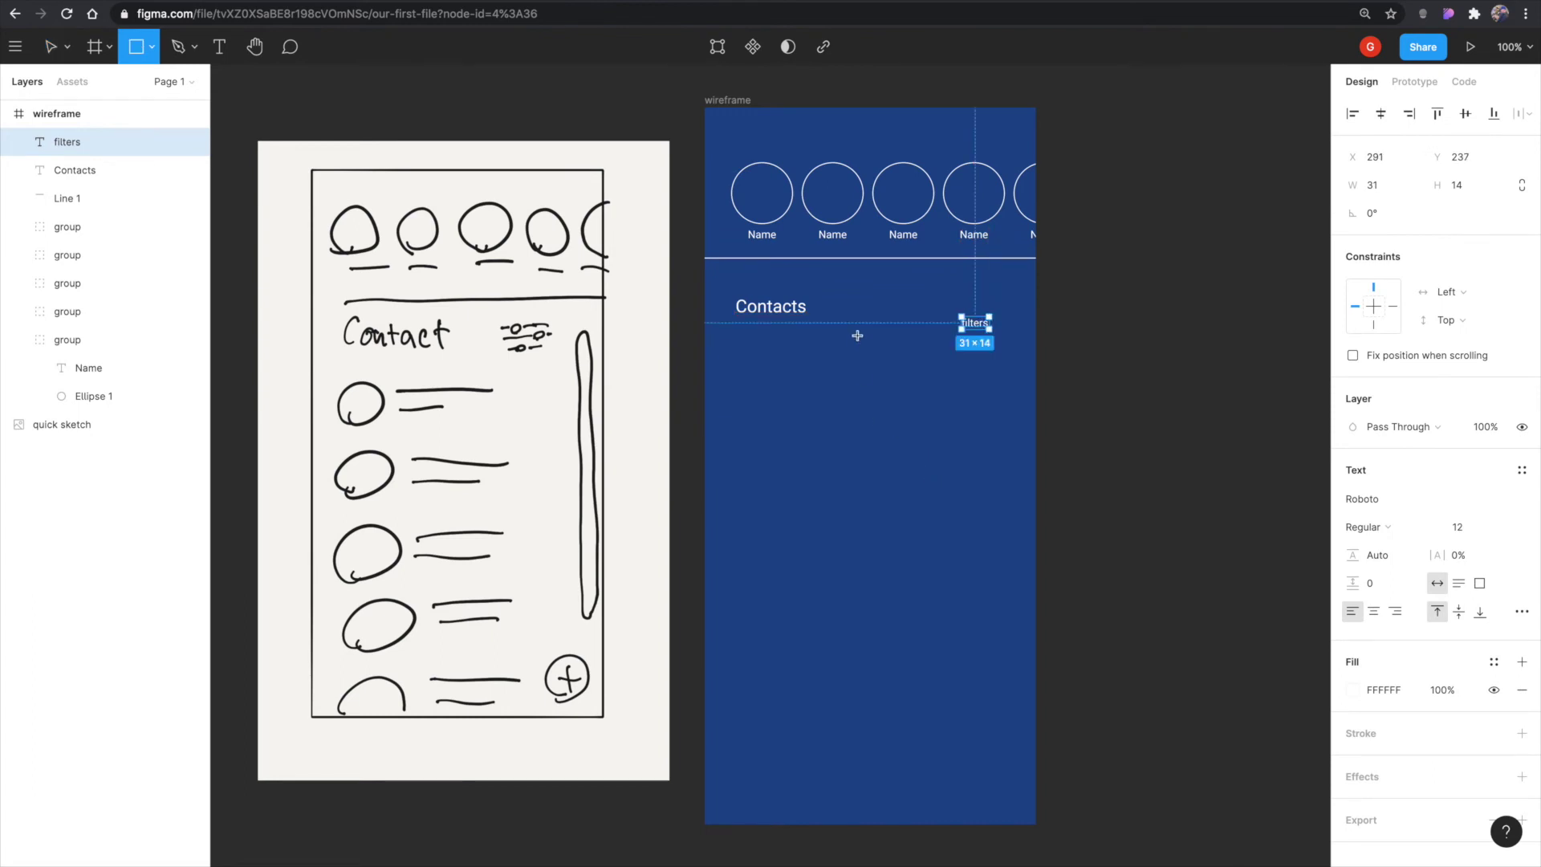
mouse_move(855, 321)
left_mouse_down()
mouse_move(914, 705)
mouse_move(1023, 700)
left_mouse_up()
key("shift+x")
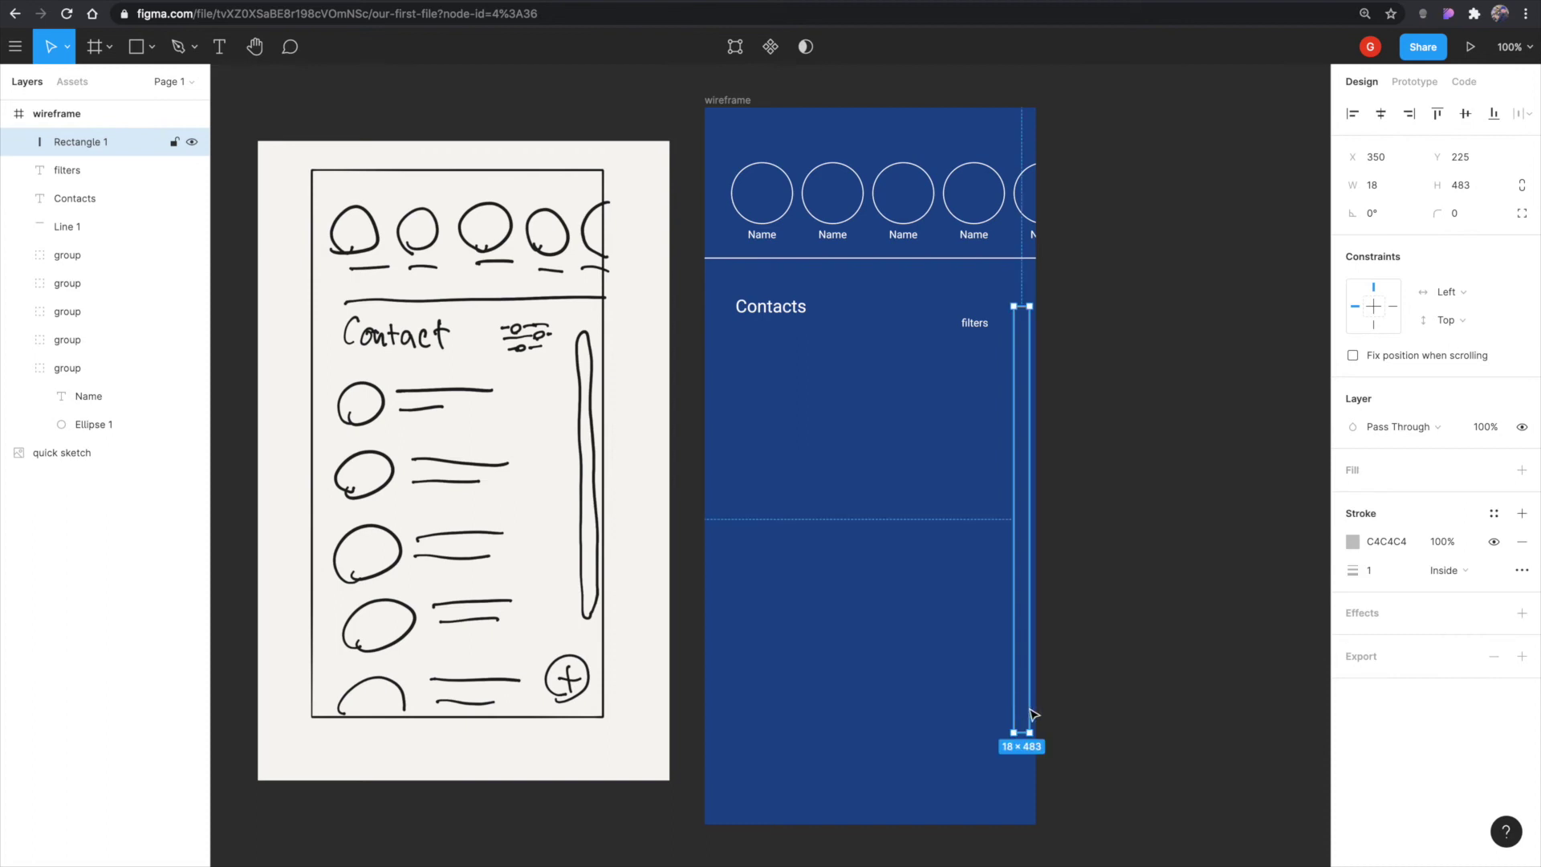
left_click(1071, 690)
left_click(1017, 635)
left_click_drag(1014, 627, 1020, 626)
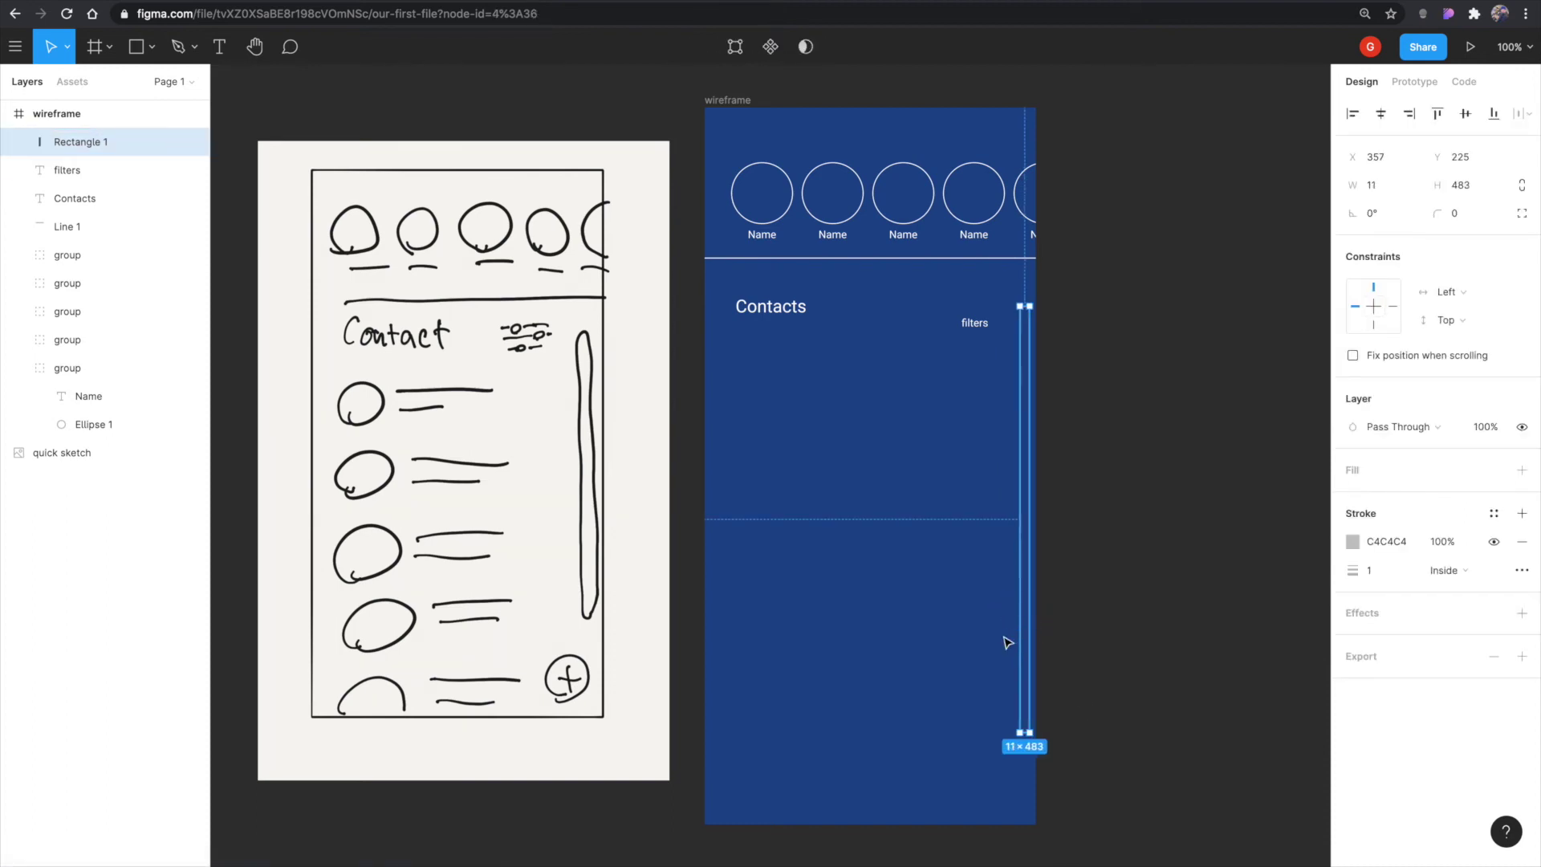
left_click(762, 197)
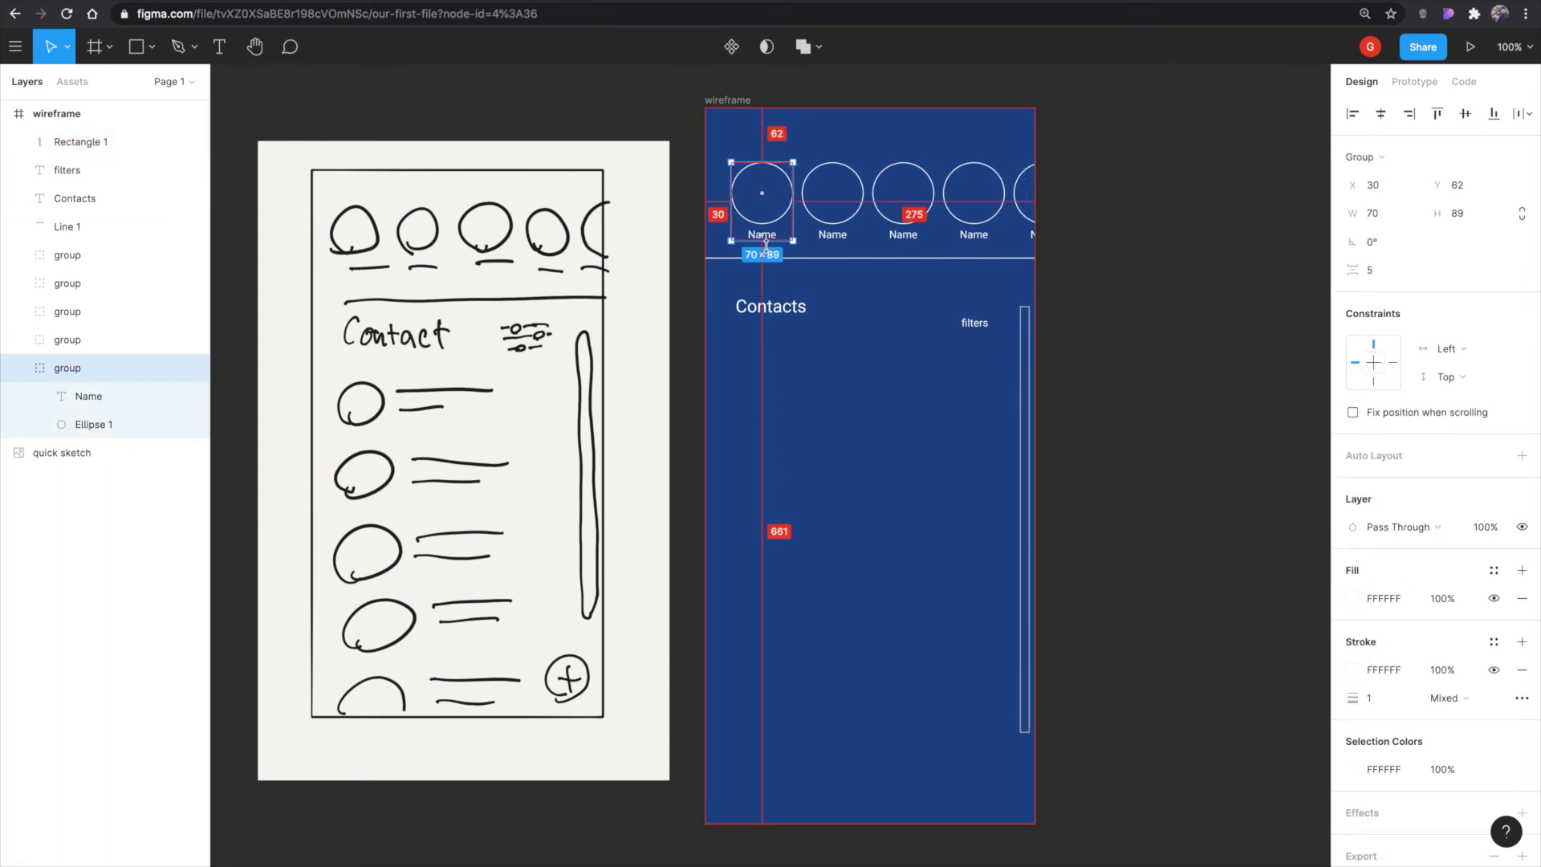
Copy an avatar circle below the header, delete its Name label, and copy Contacts beside it.
left_click_drag(770, 237, 769, 451)
left_click(778, 533)
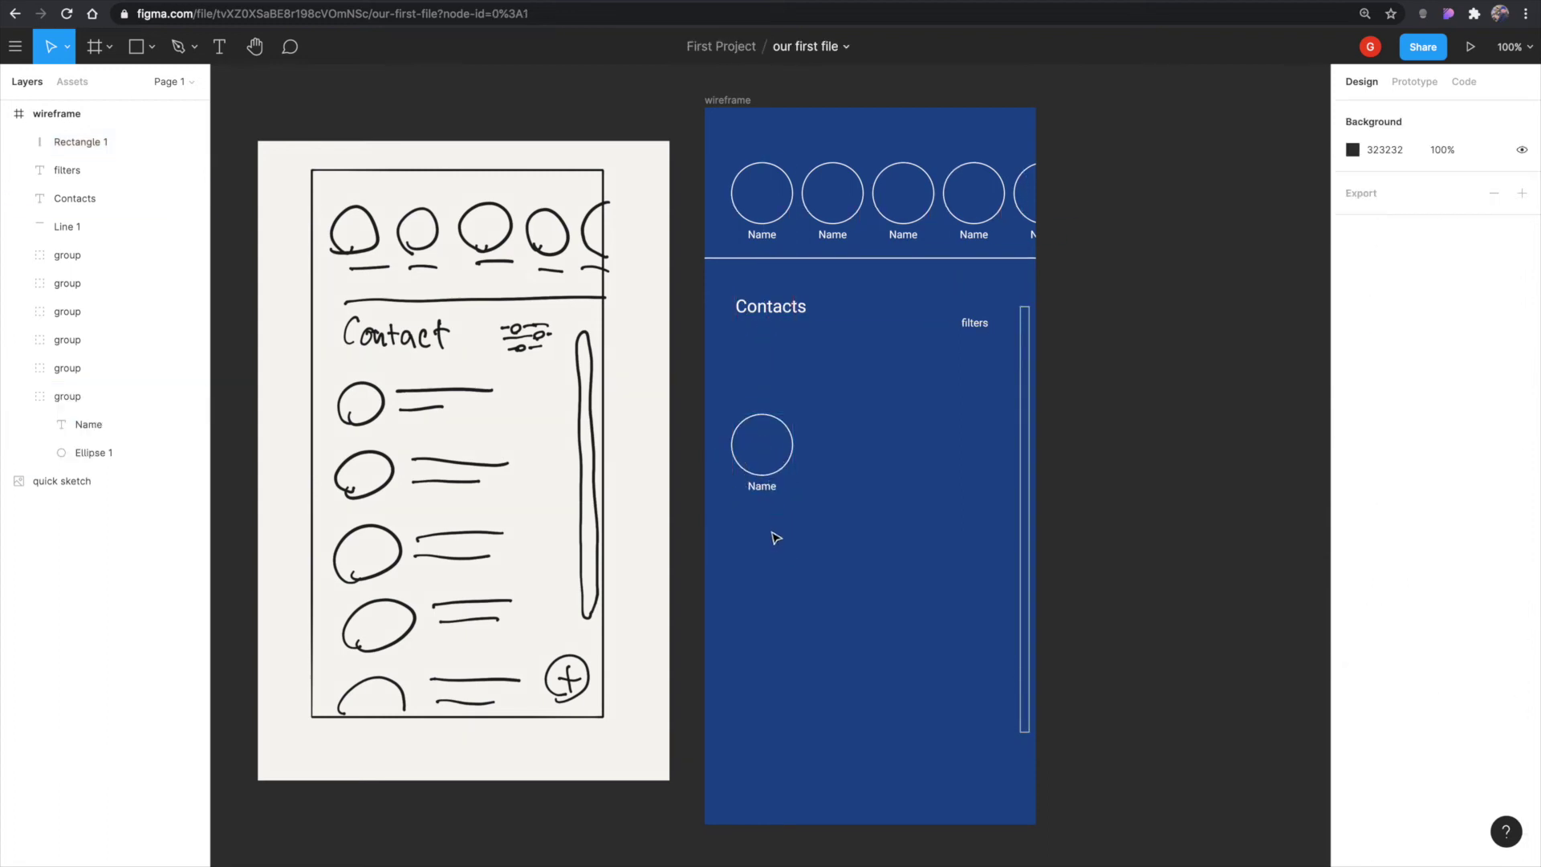
double_click(772, 492)
key("Delete")
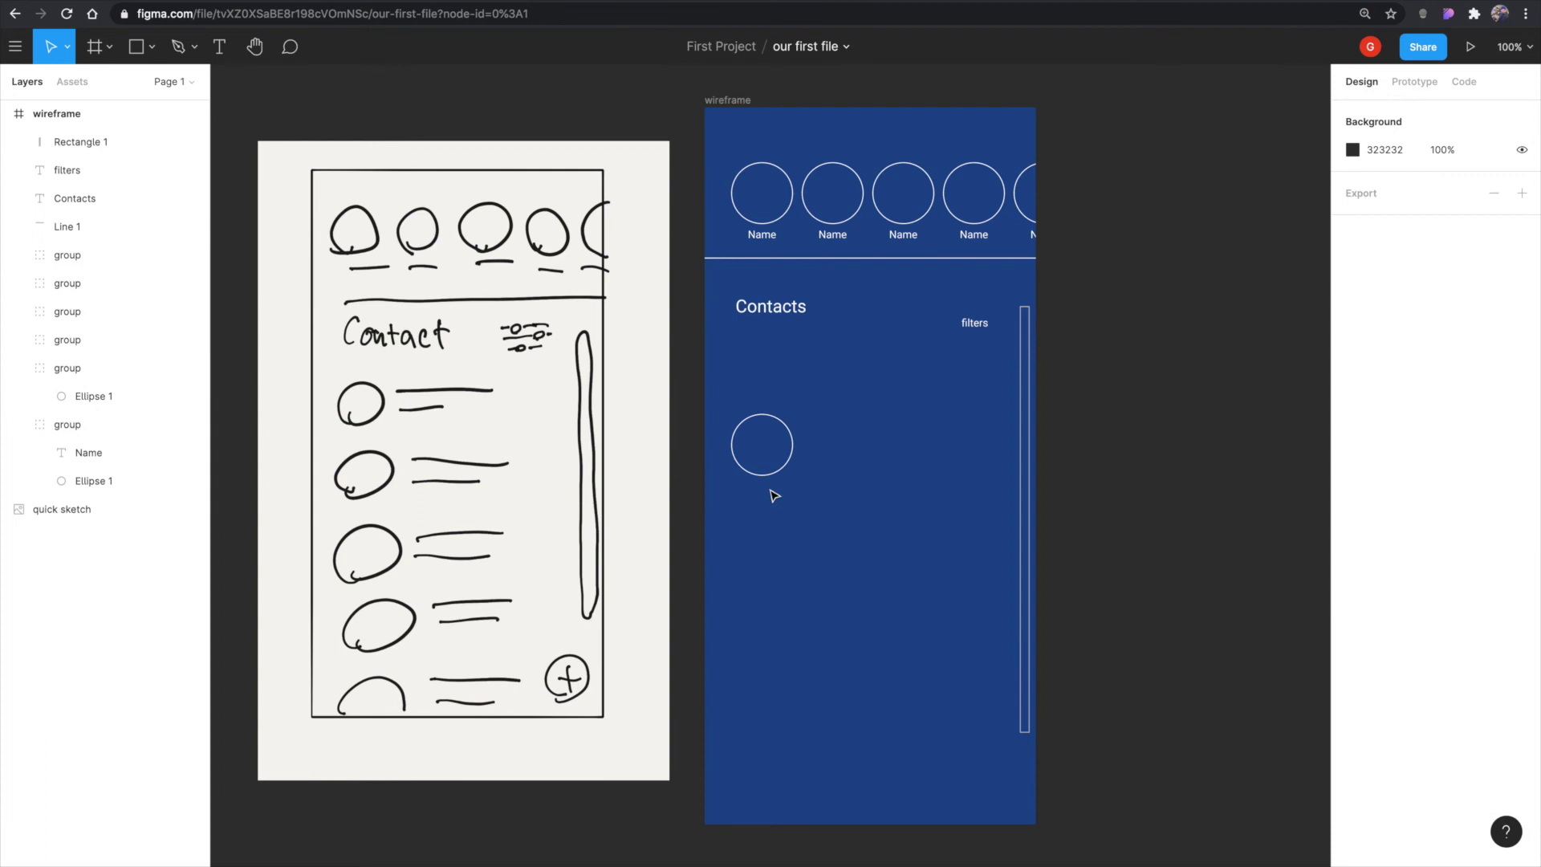
left_click(751, 314)
left_click_drag(789, 327, 847, 466)
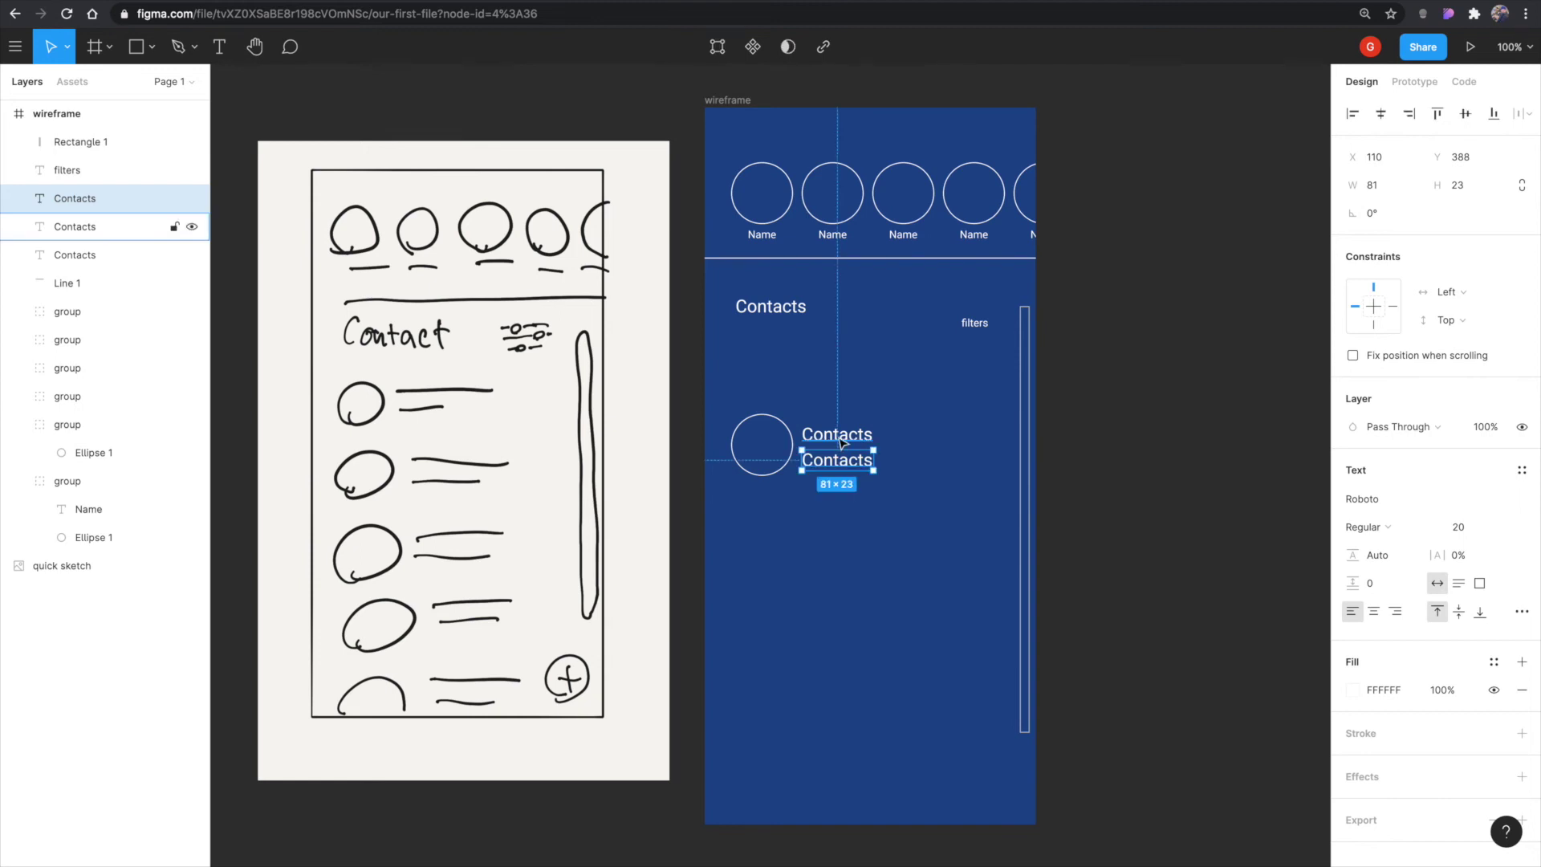
Retype the two copied labels as 'first name' and 'last name'.
double_click(837, 435)
type("fir")
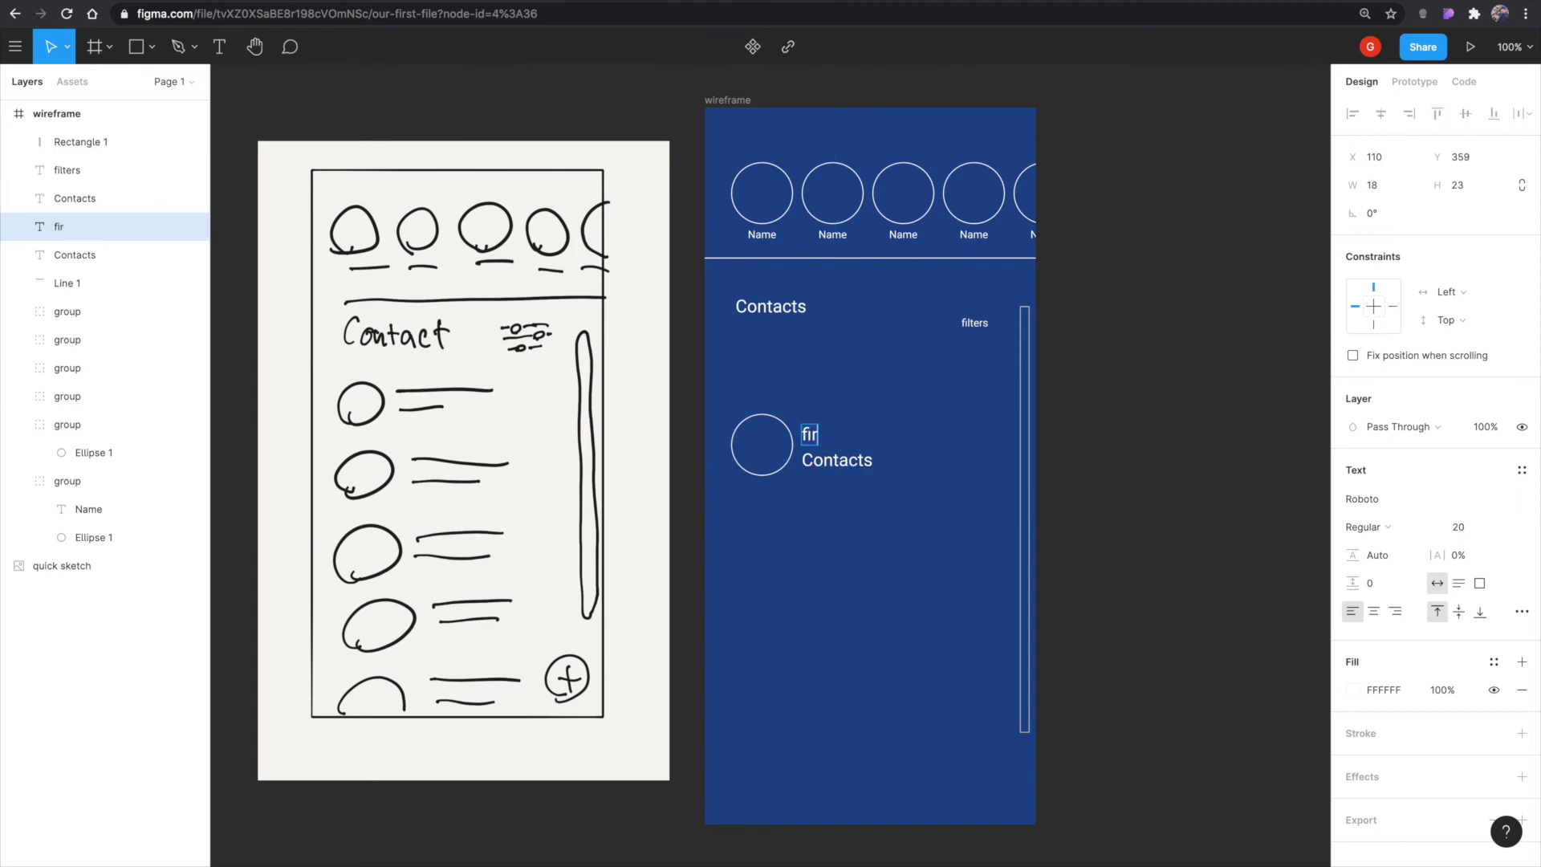
type("st name")
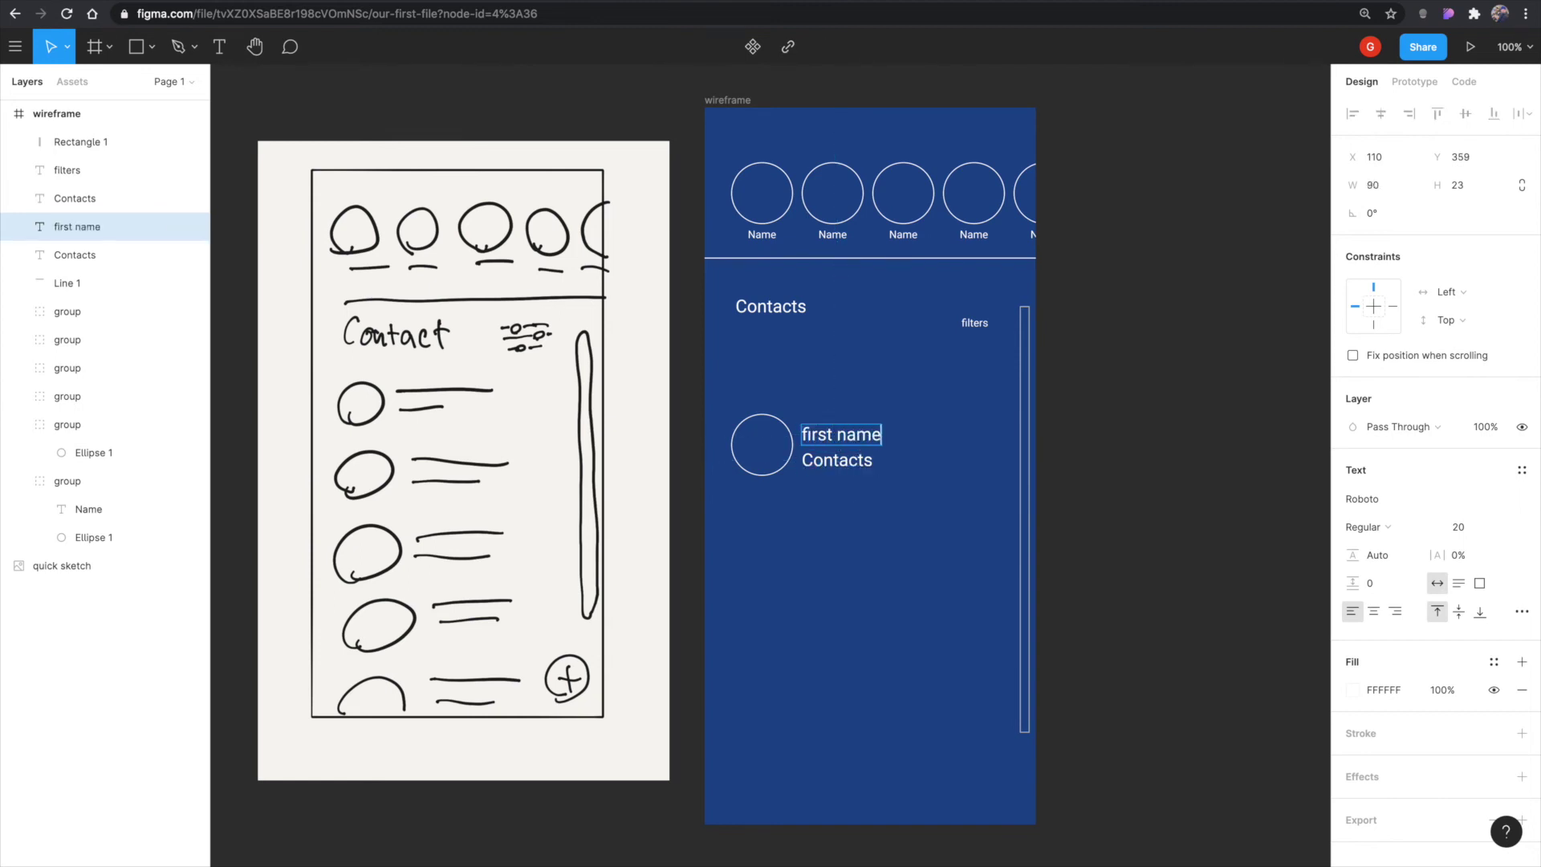
left_click(835, 460)
double_click(835, 461)
type("first name")
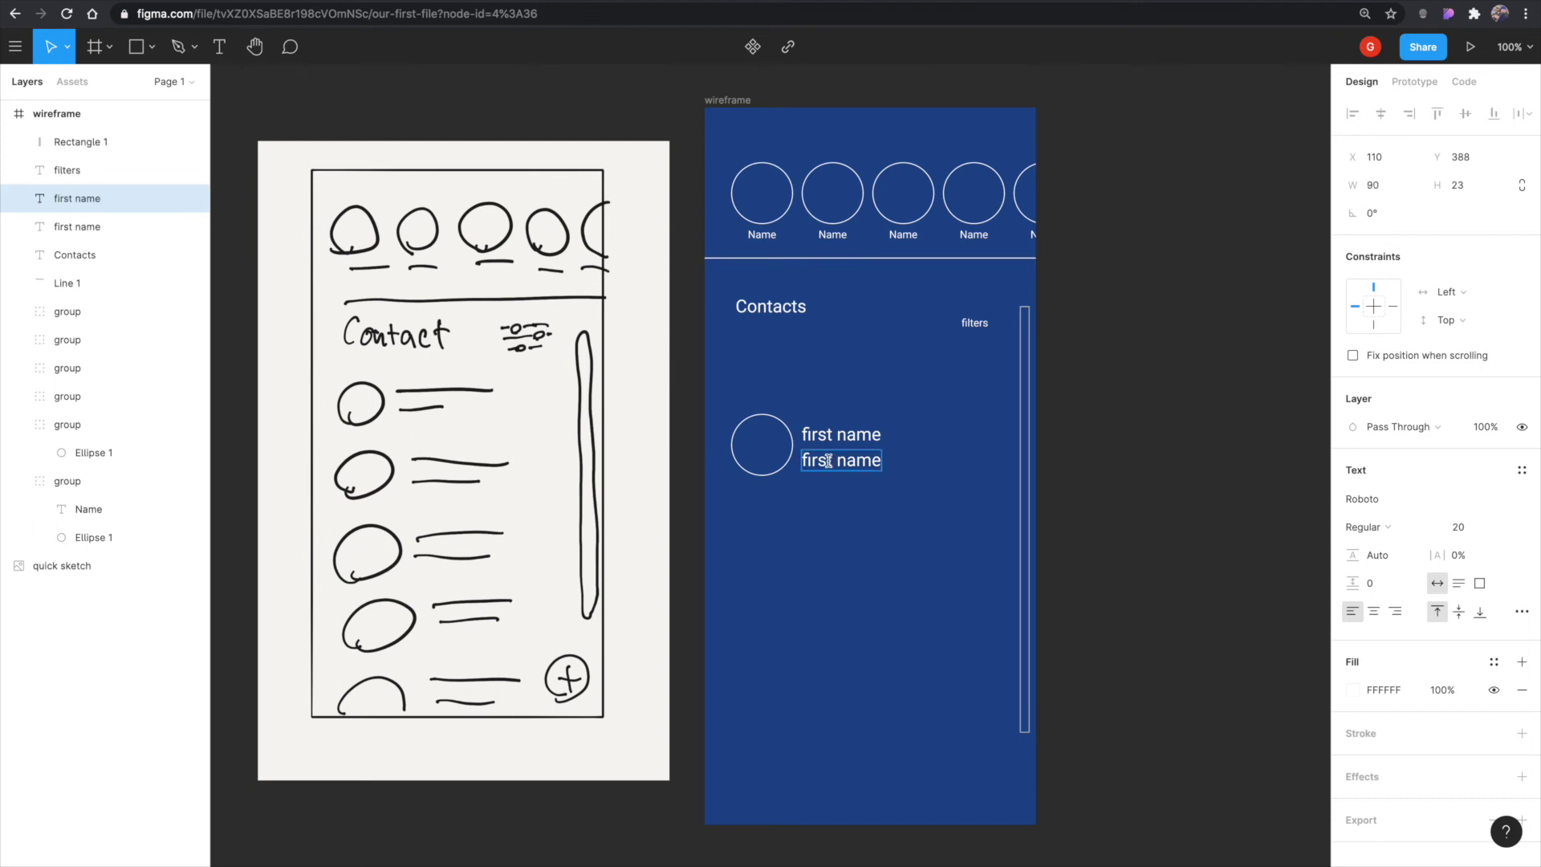
left_click_drag(802, 461, 825, 461)
key("Escape")
double_click(825, 436)
key("Escape")
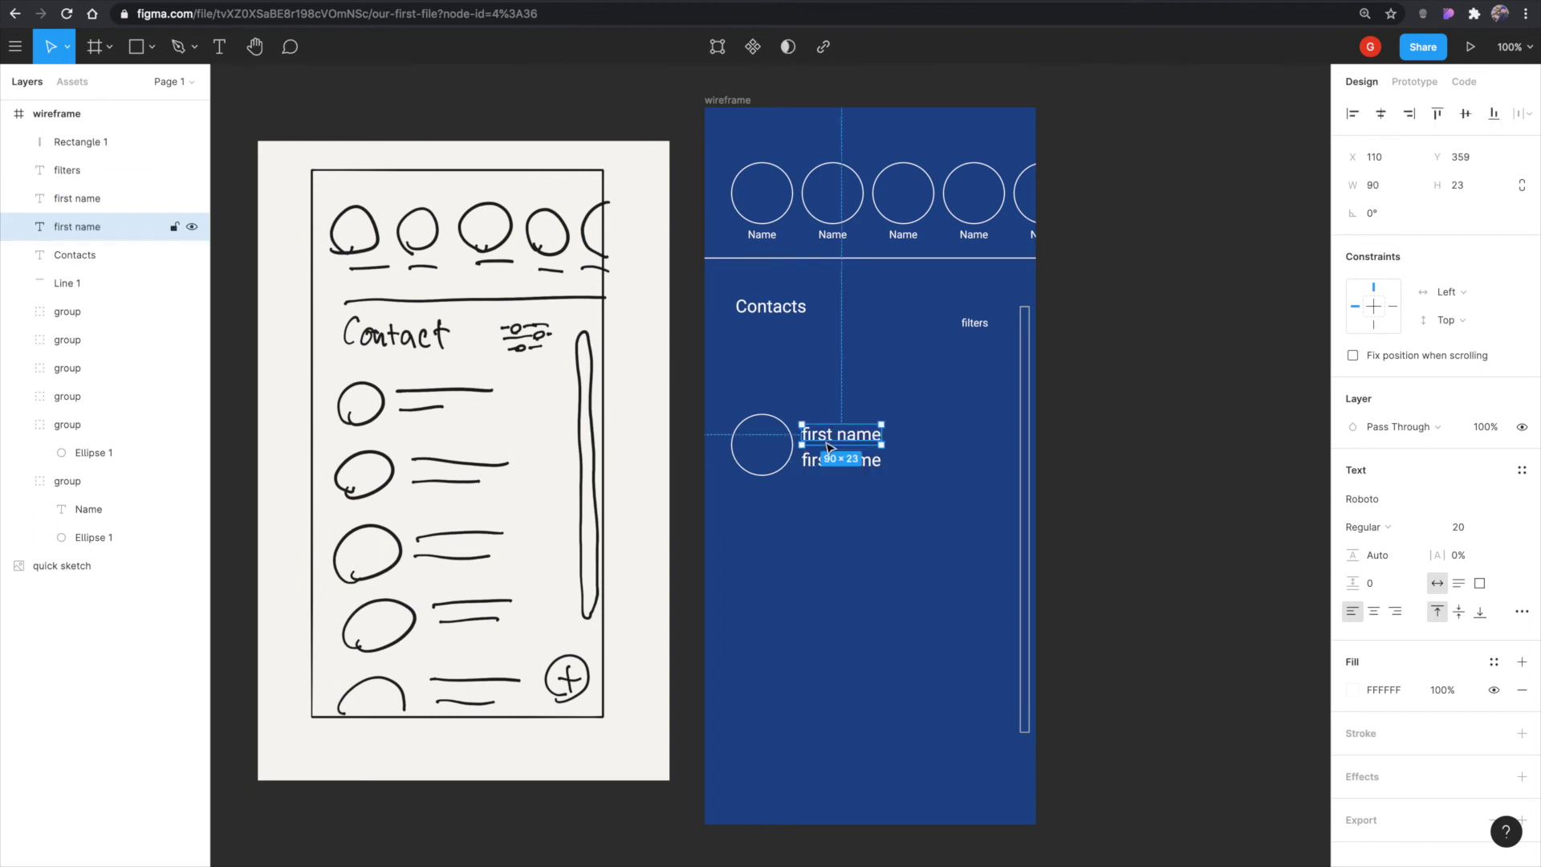
Shrink the last name label to 14 pt and move the row up under Contacts.
left_click(820, 466)
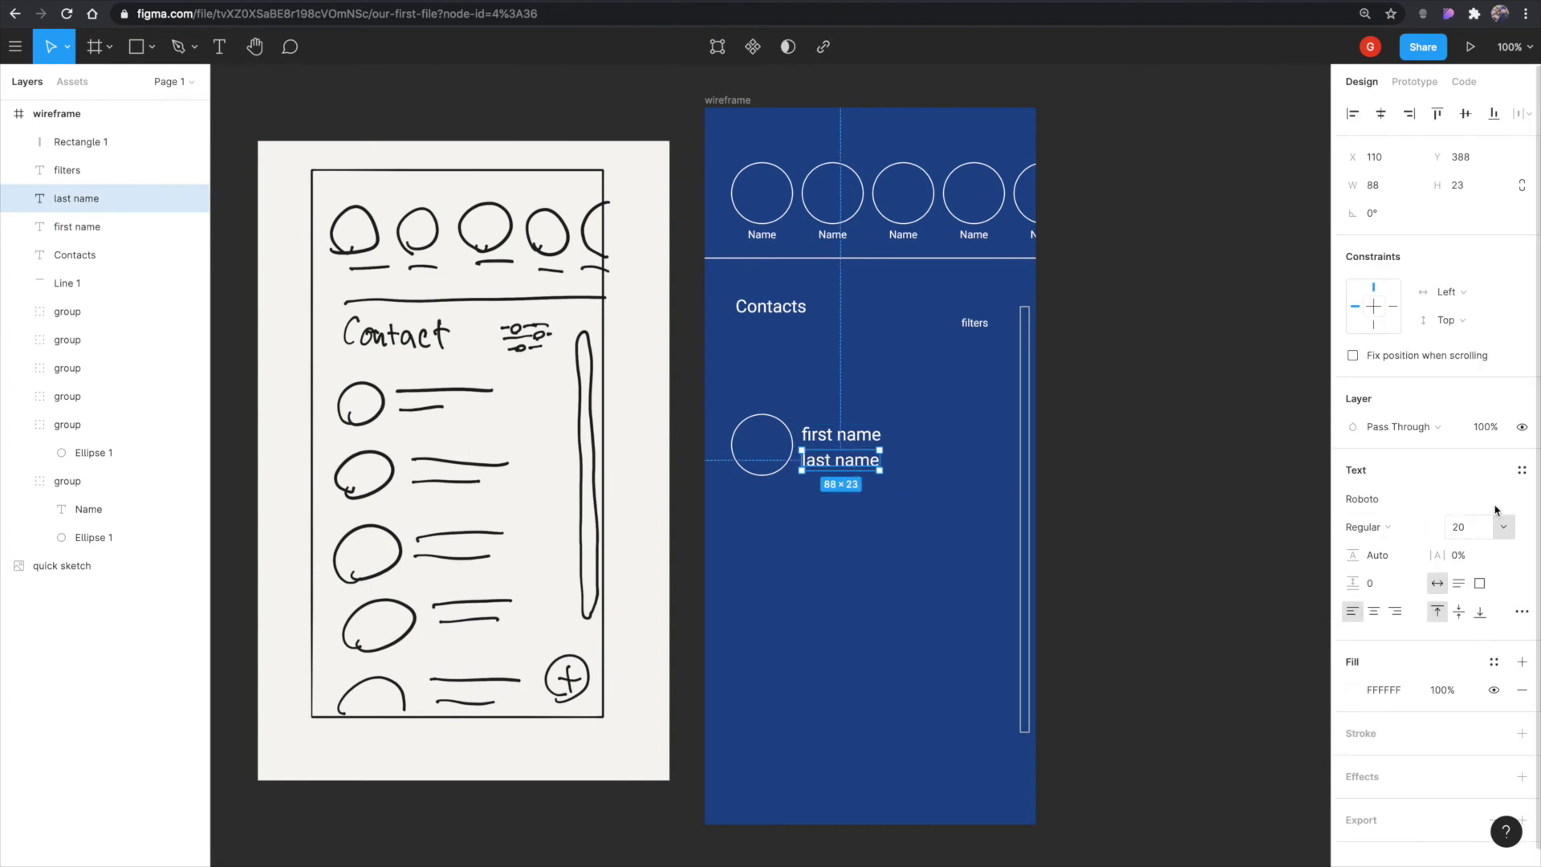
left_click(1468, 529)
type("14")
key("Return")
left_click(907, 609)
left_click(778, 475)
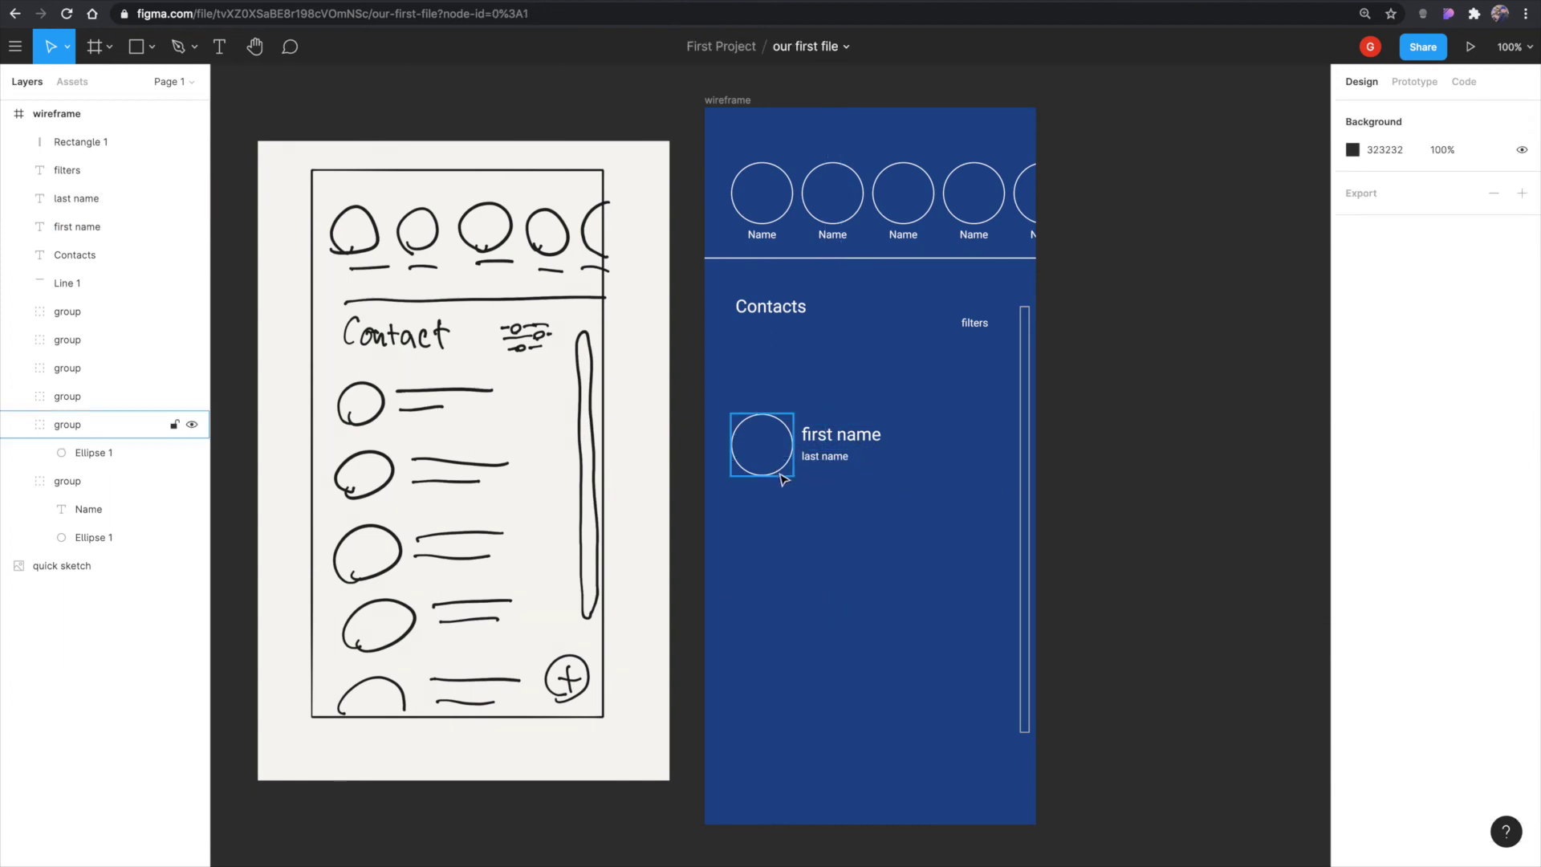
left_click(823, 456)
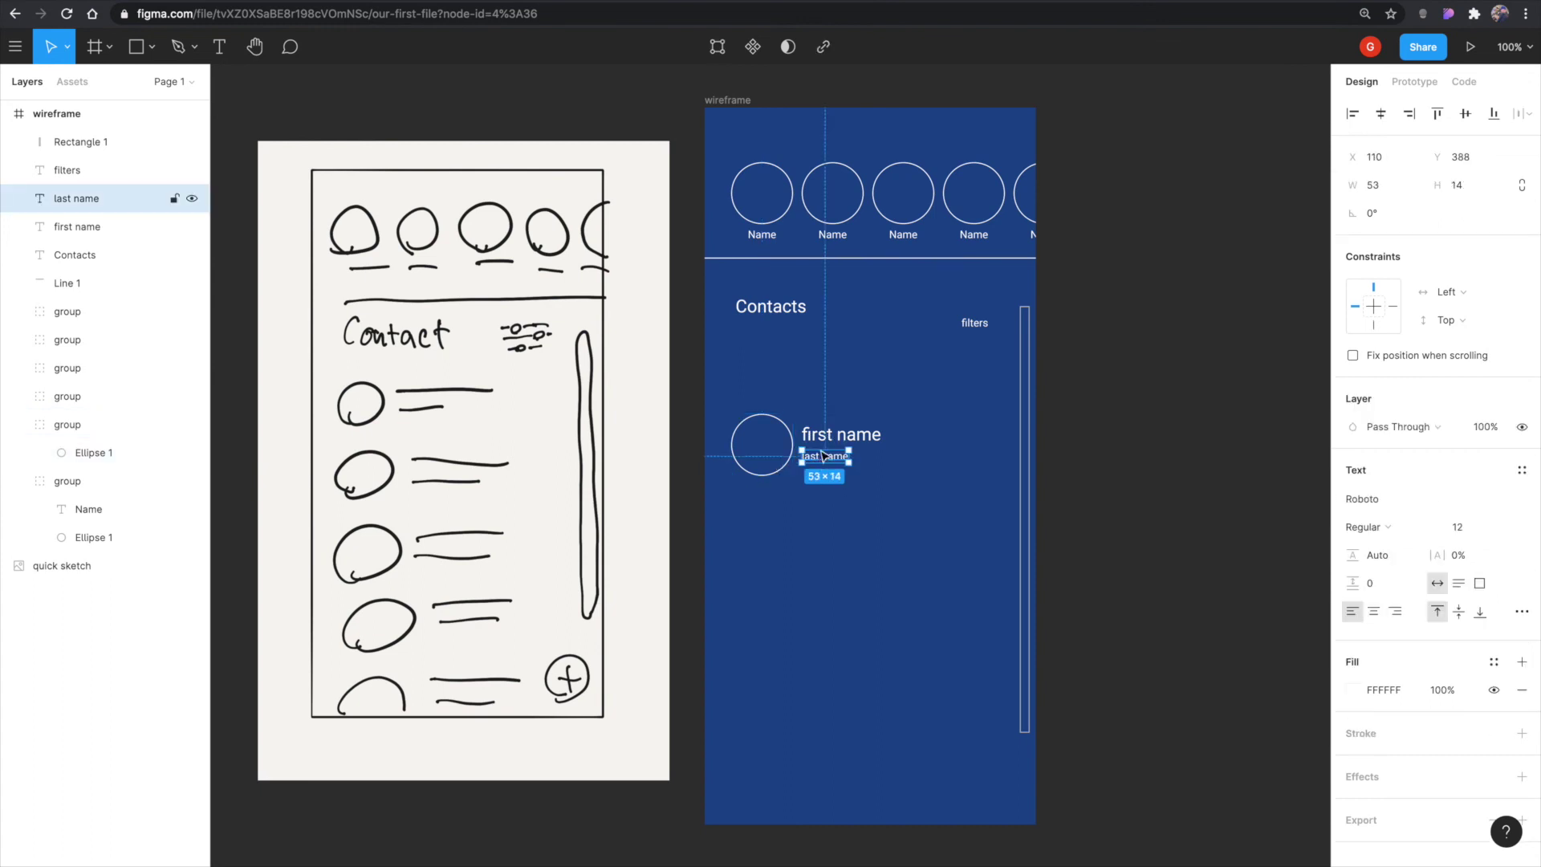
left_click(787, 434, "shift")
left_click_drag(786, 433, 788, 384)
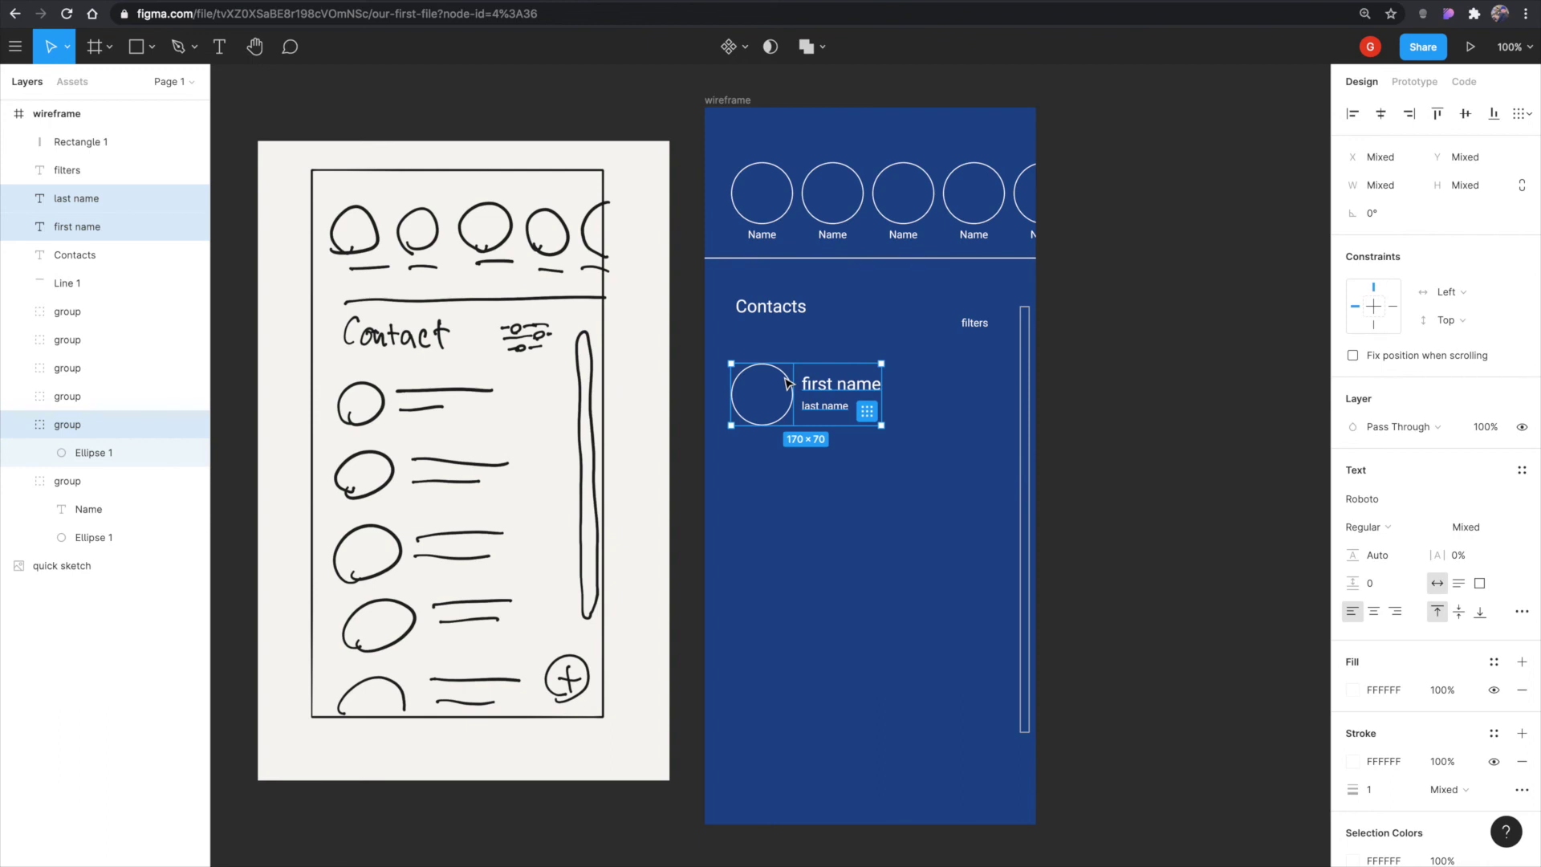
Group the circle and name labels, then repeat the contact row six times down the list.
left_click_drag(883, 475, 738, 370)
key("ctrl+g")
left_click(808, 413)
scroll(811, 393, "down", 2)
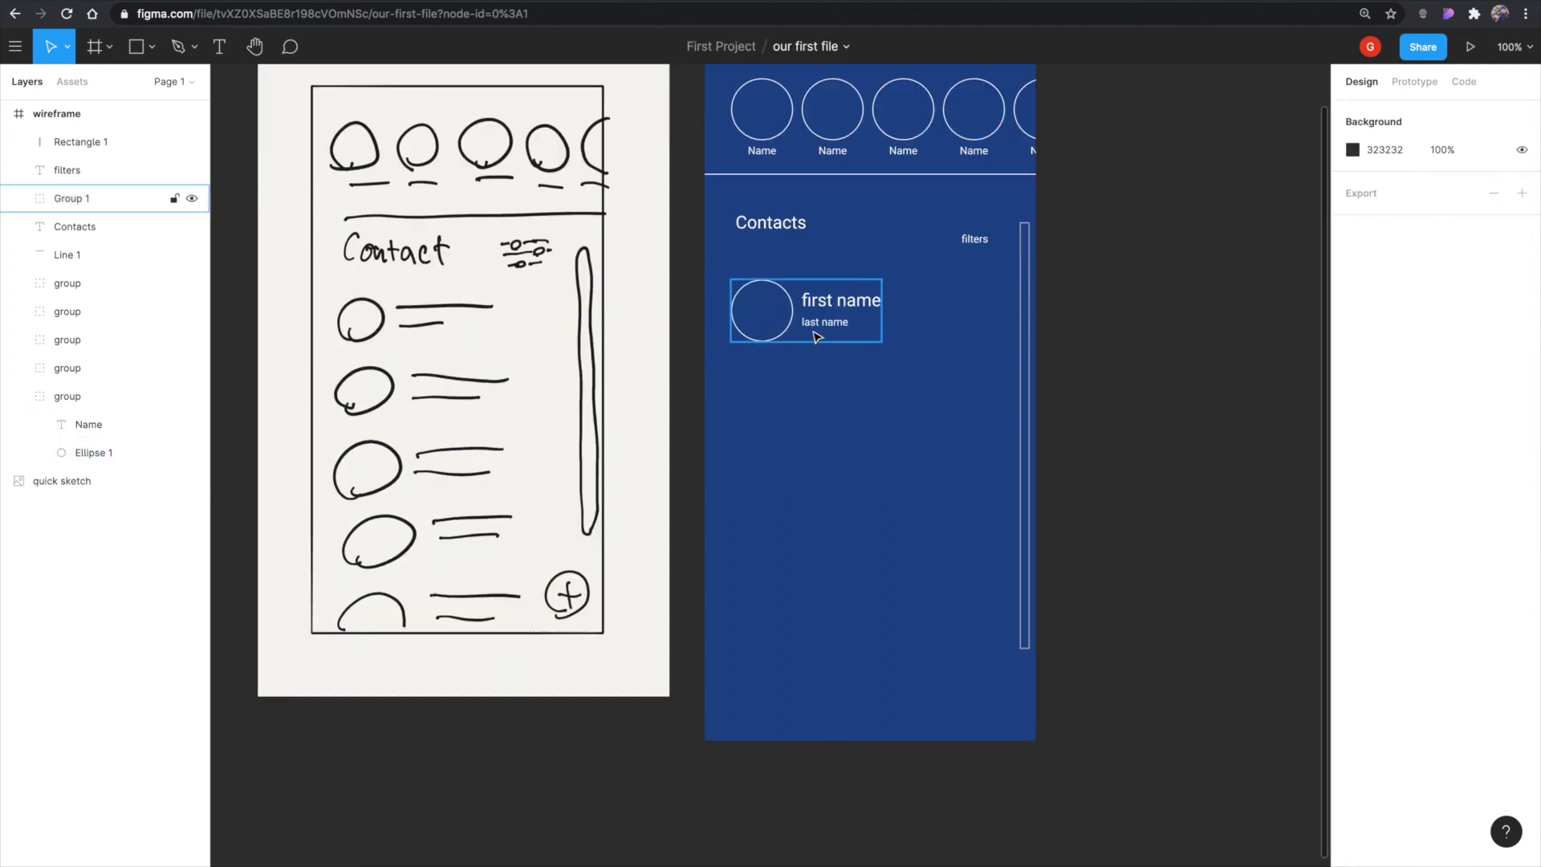
left_click_drag(816, 312, 813, 390)
key("ctrl+d")
key("ctrl+d")
key("ctrl+d")
key("ctrl+d")
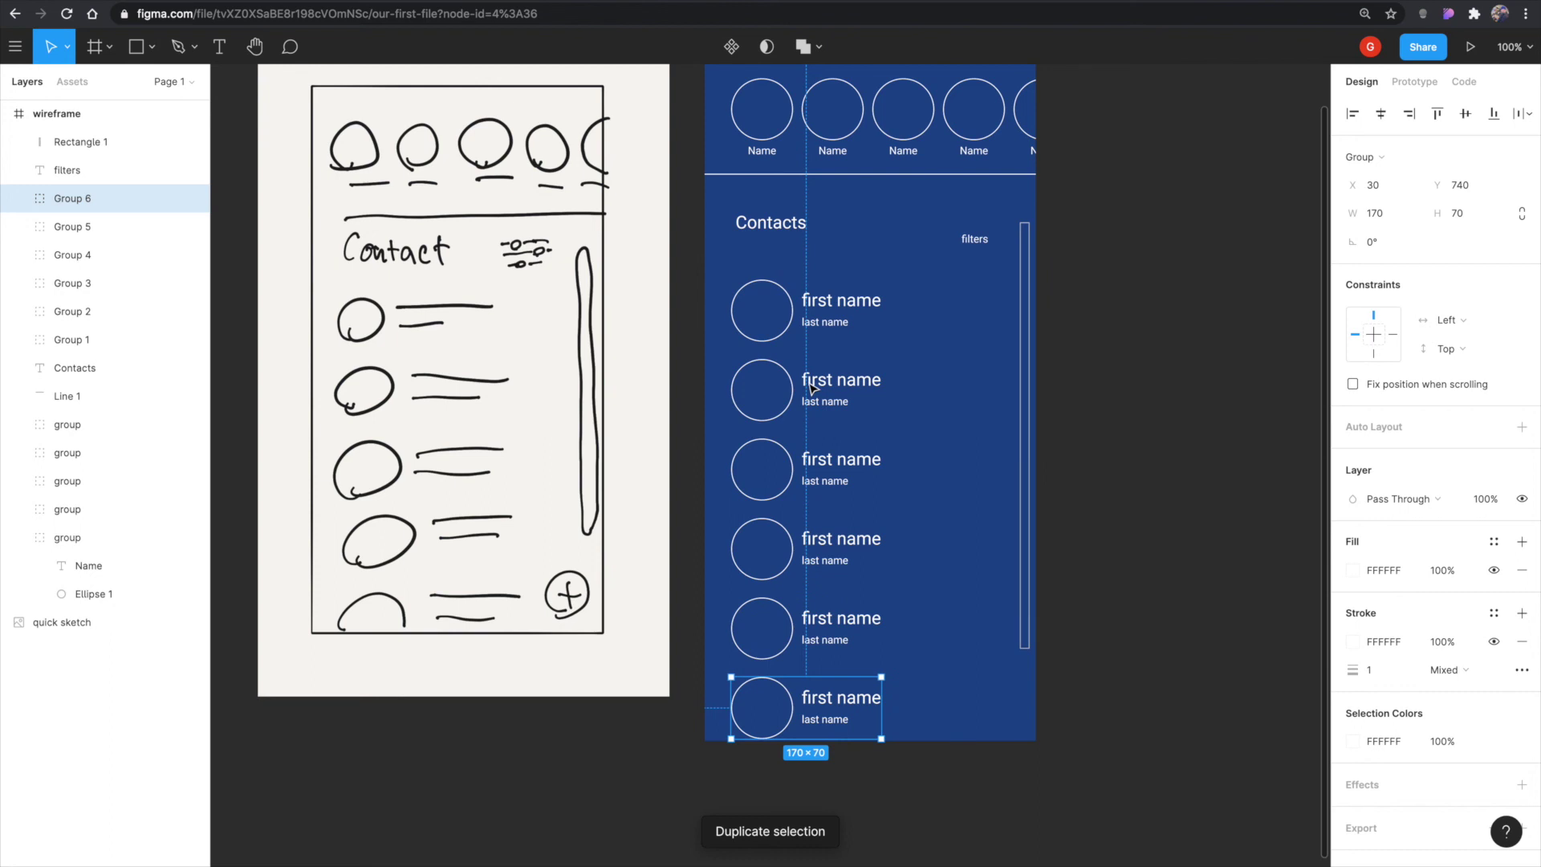
left_click(1086, 426)
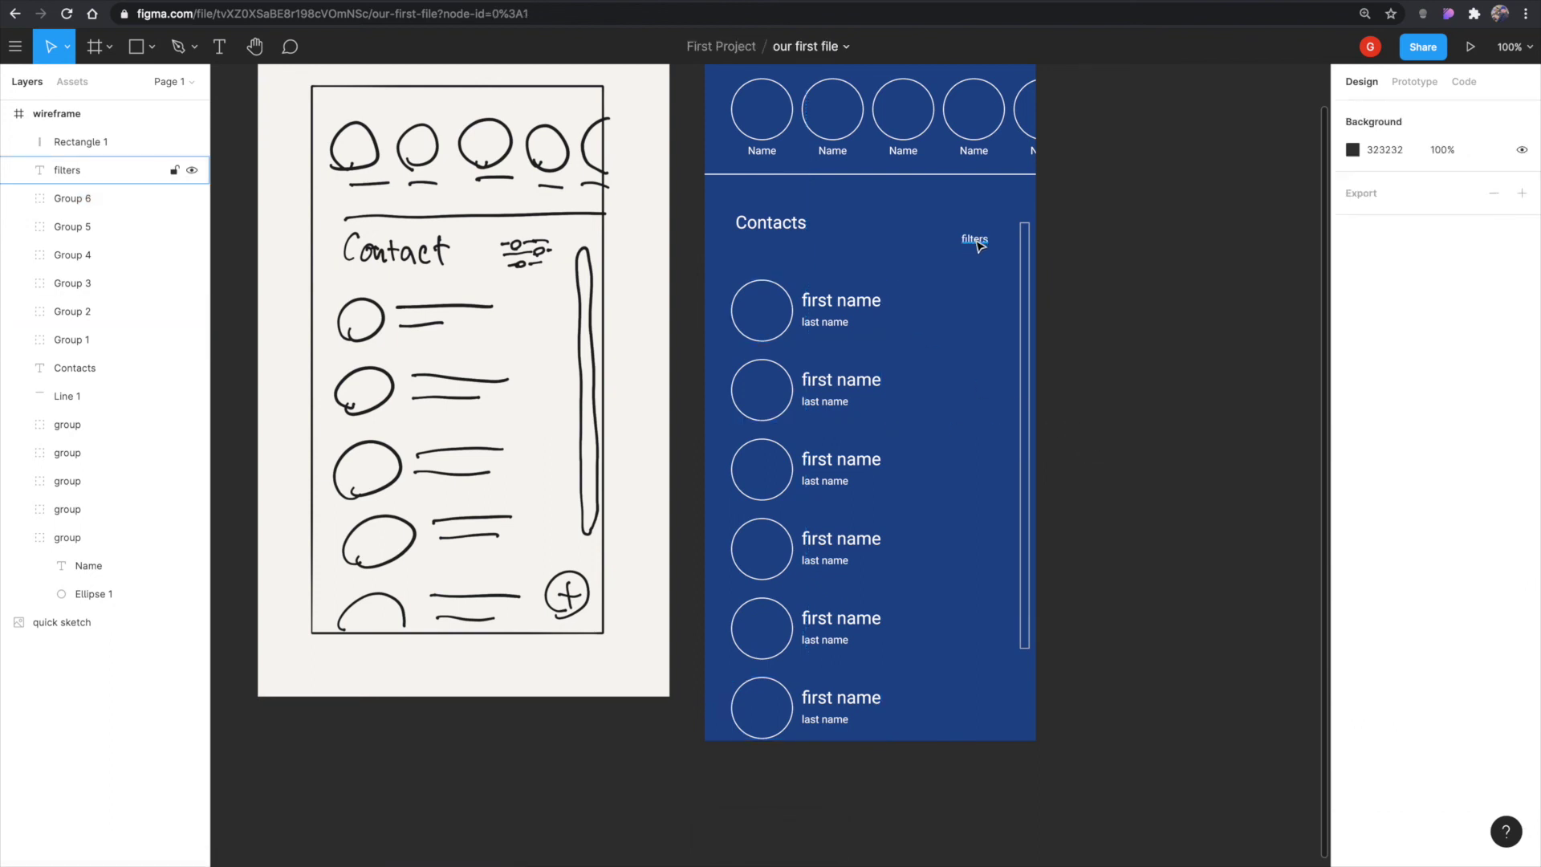
Copy the filters label to the lower right and retype it as 'Add'.
left_click_drag(973, 240, 994, 714)
double_click(991, 710)
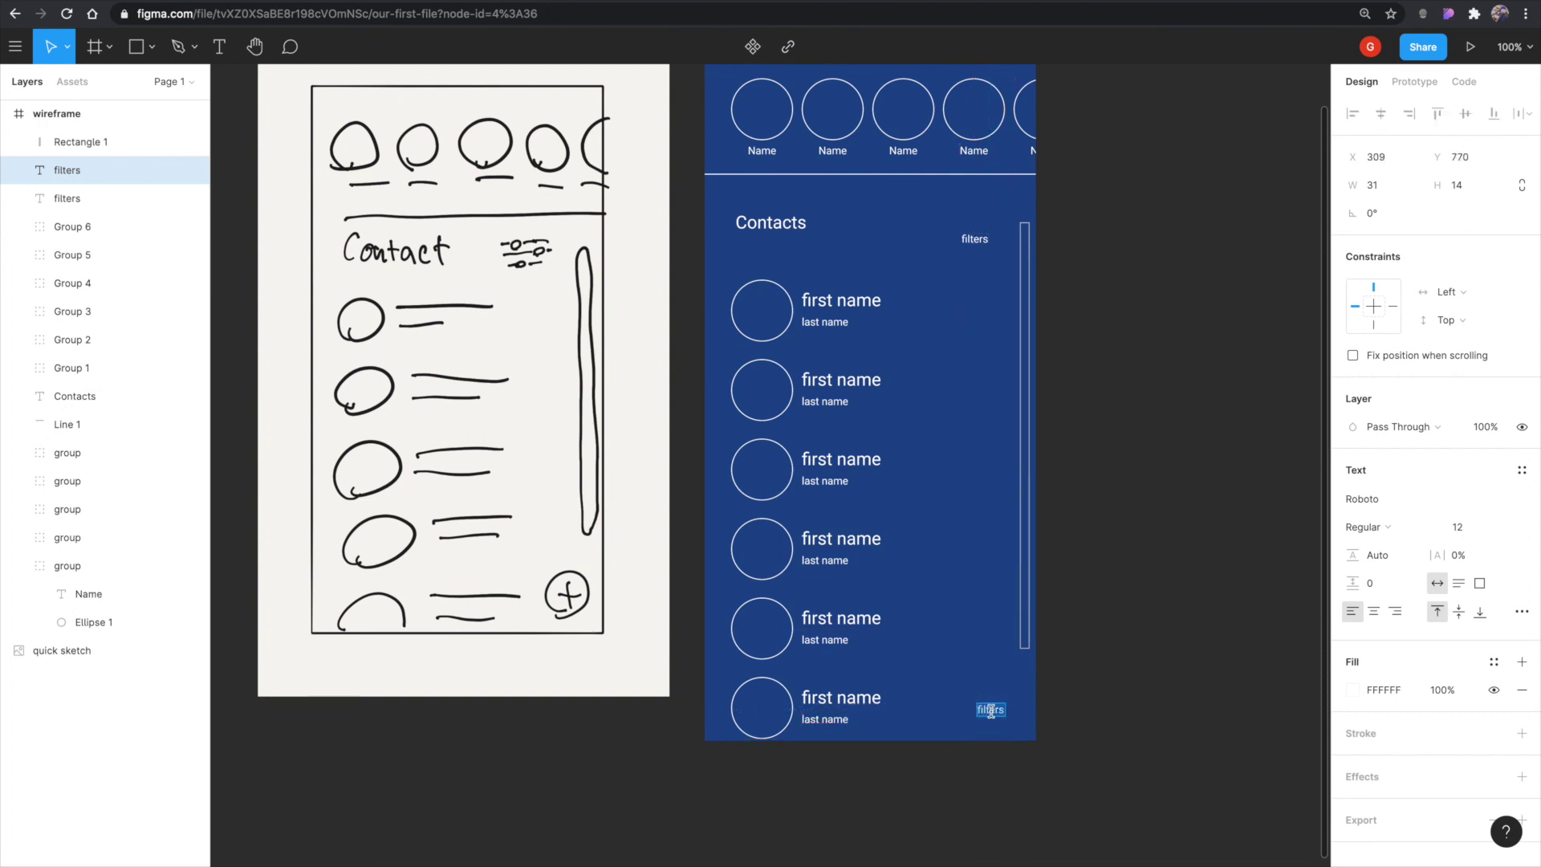
key("Escape")
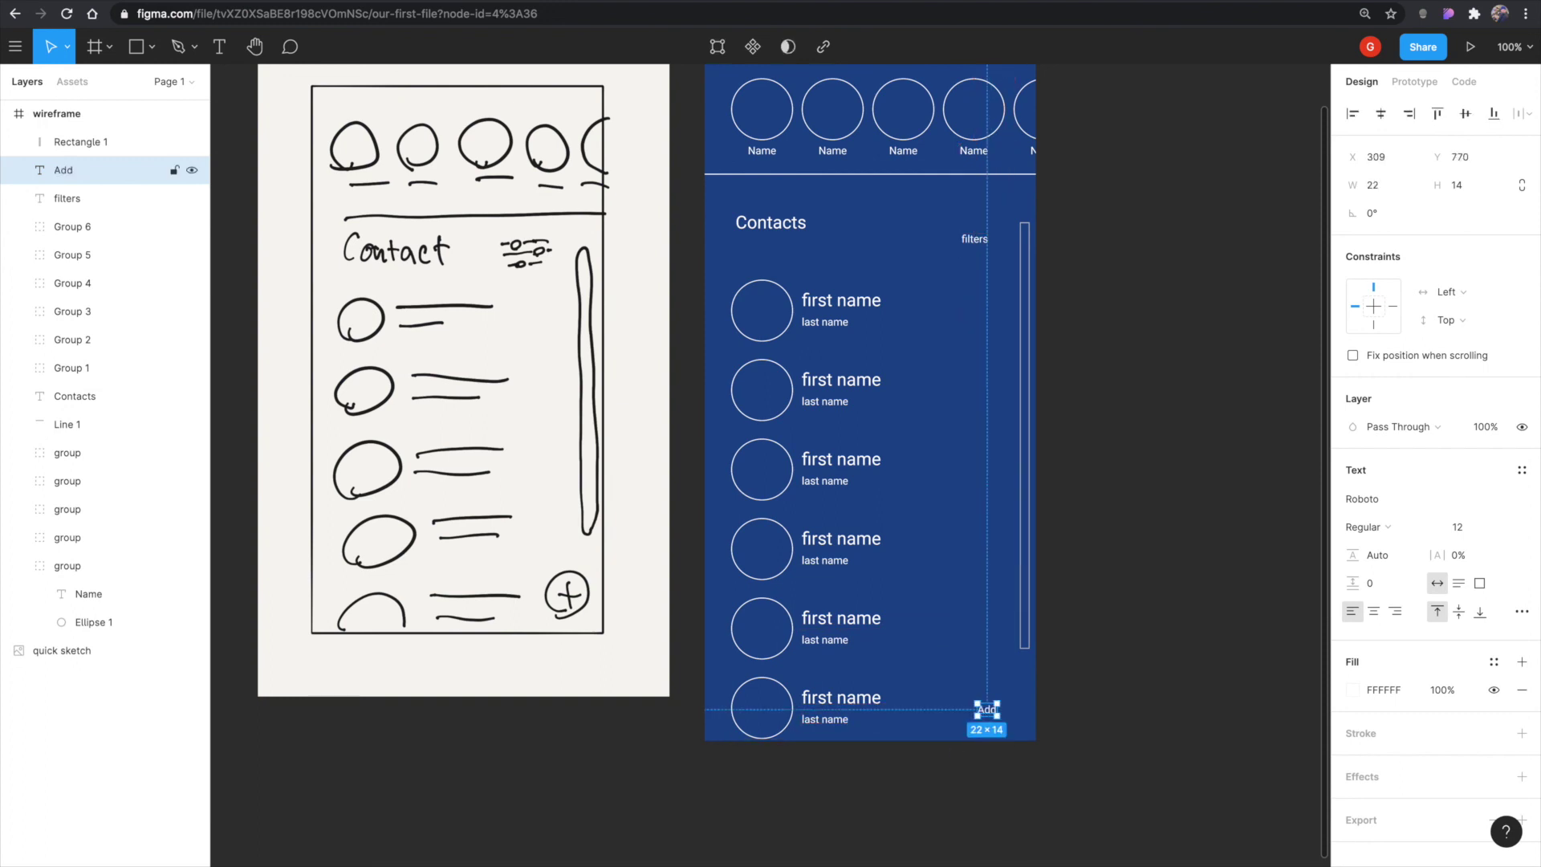
key("Escape")
Draw a 32×32 outlined circle and move it around the Add label.
key("o")
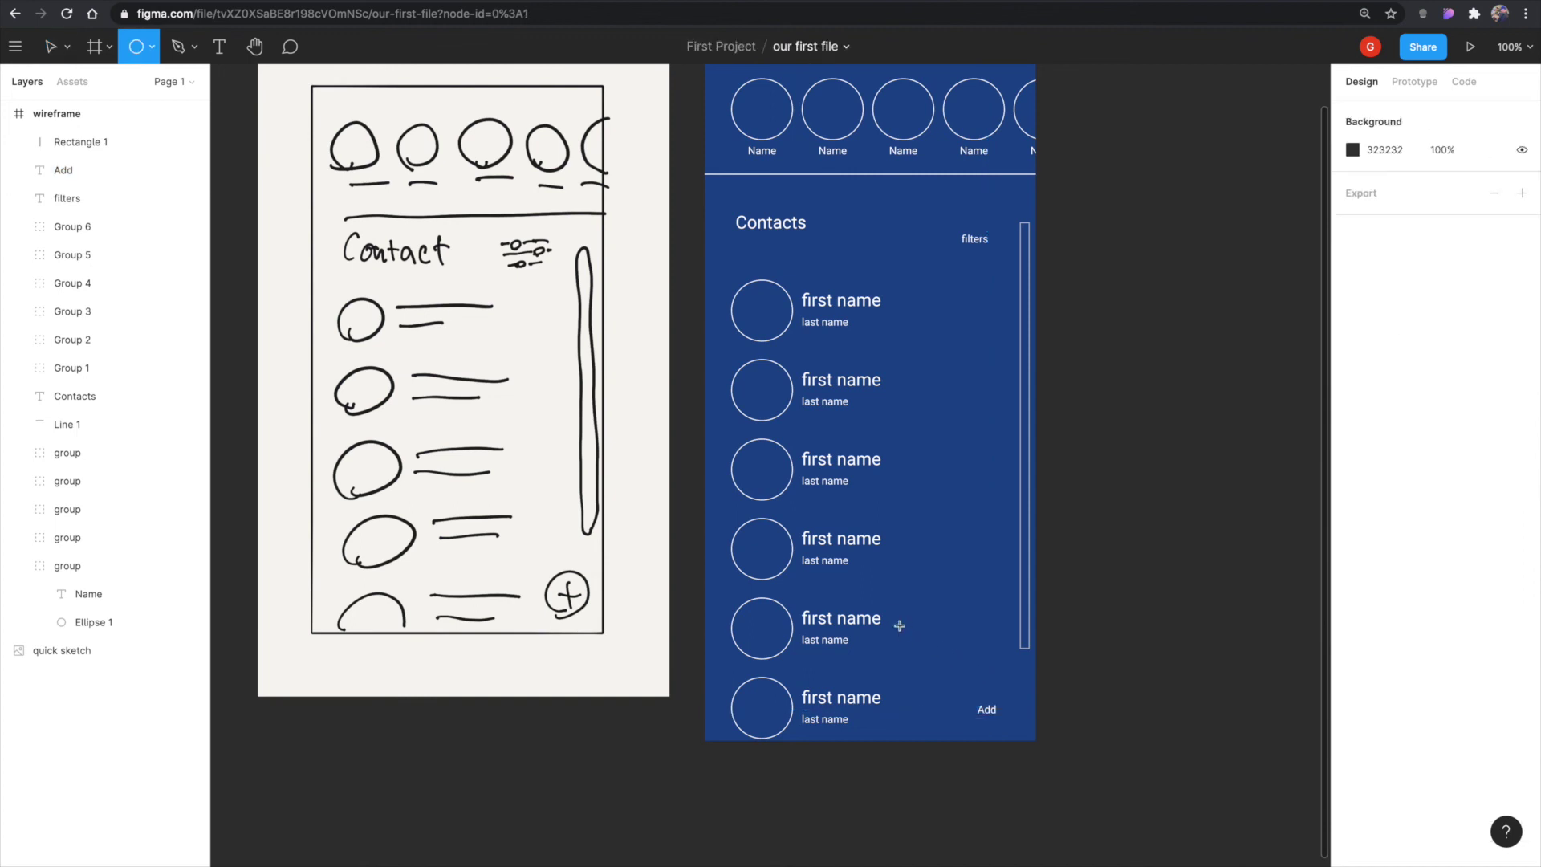
left_click_drag(923, 623, 944, 650)
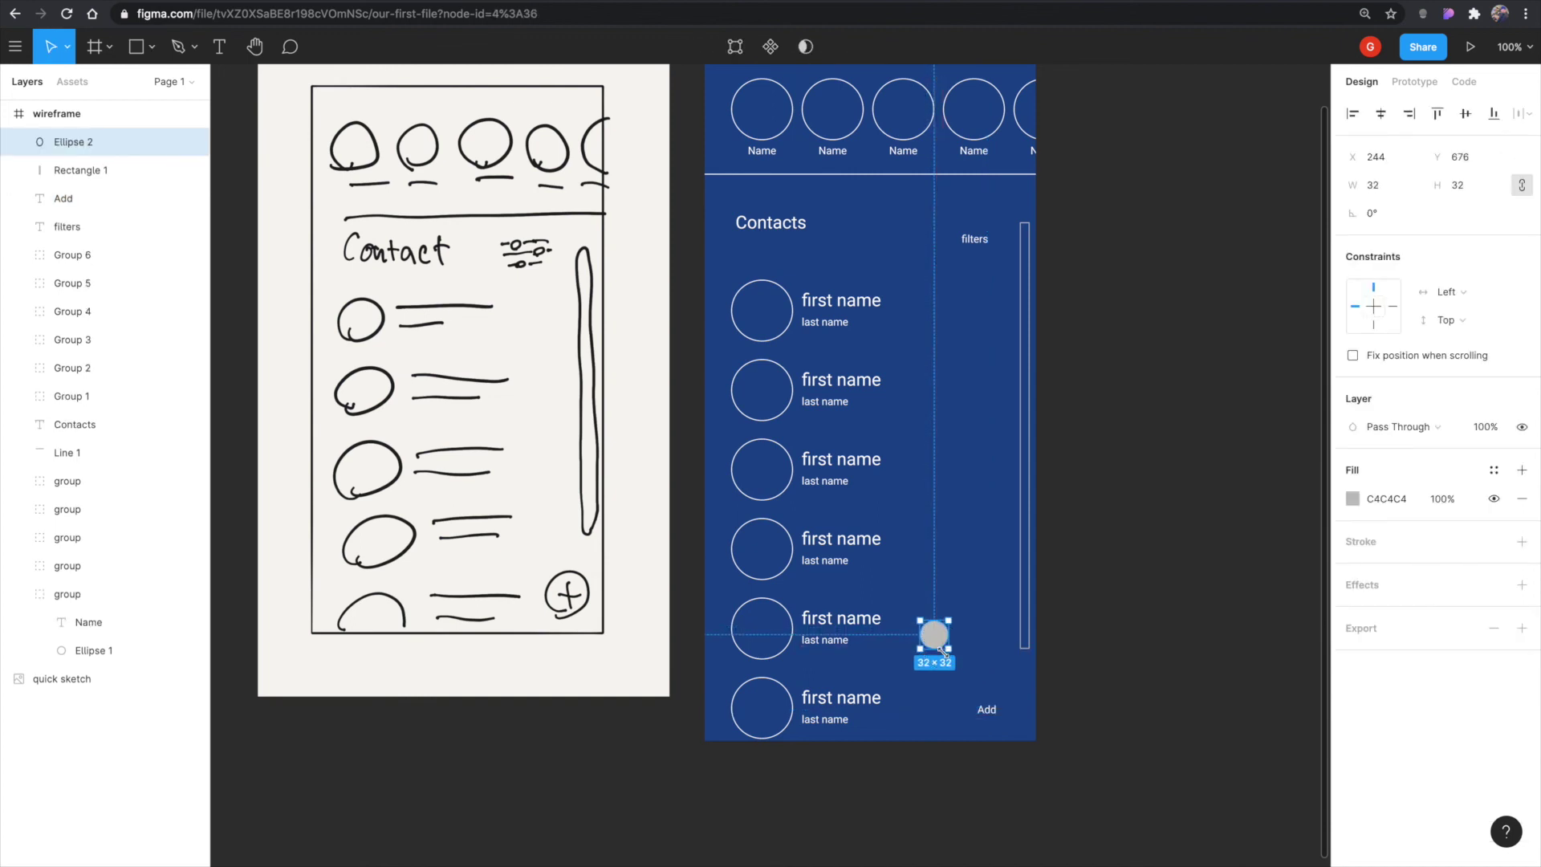
key("shift+x")
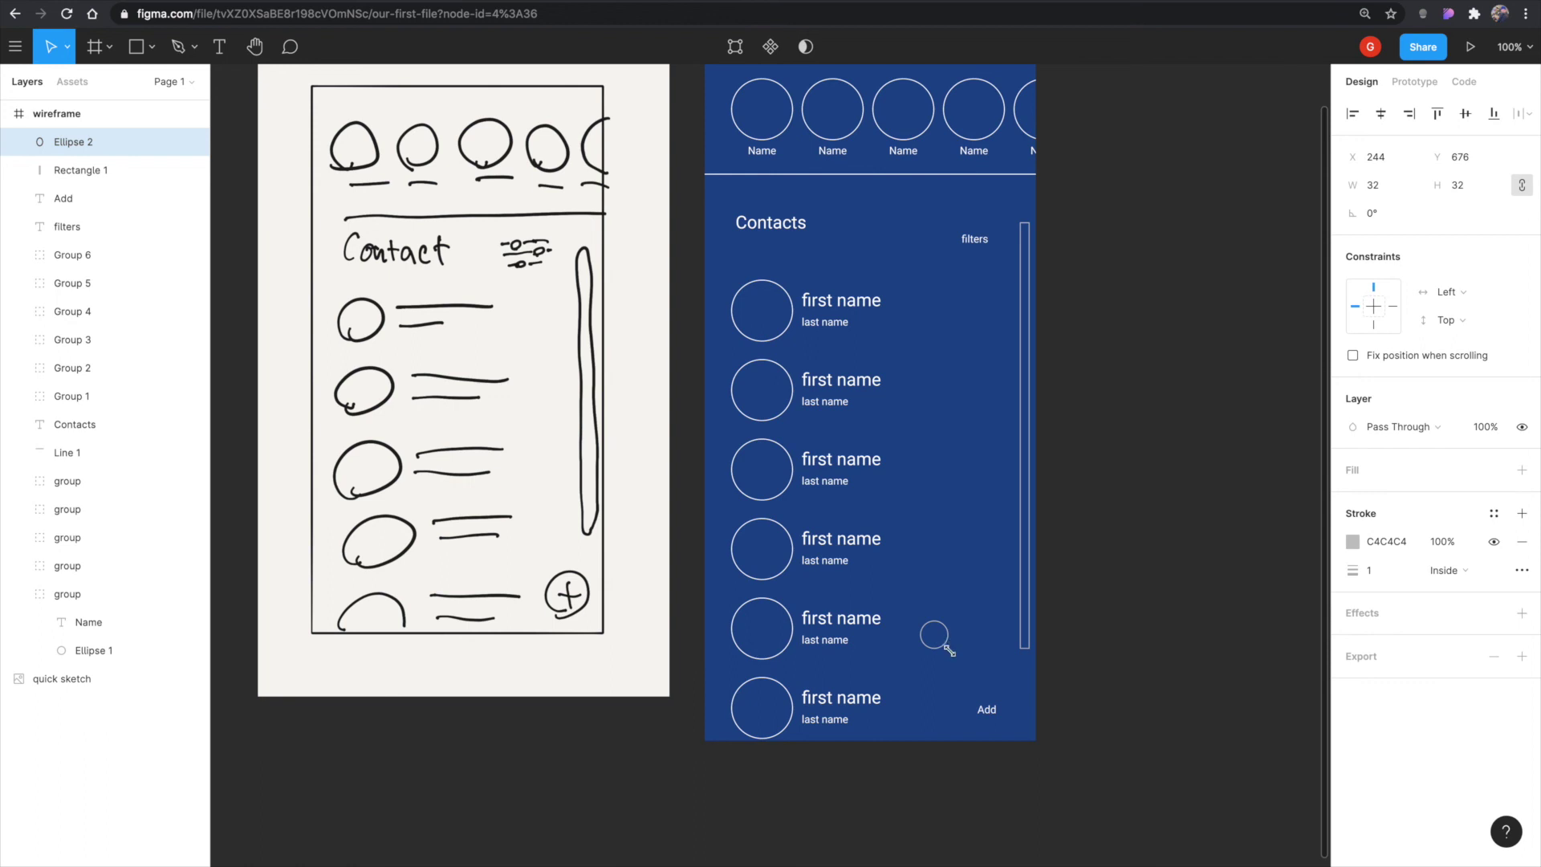
left_click(932, 640)
mouse_move(944, 649)
left_mouse_down()
mouse_move(995, 761)
mouse_move(1100, 729)
mouse_move(966, 691)
mouse_move(1000, 726)
mouse_move(912, 708)
mouse_move(1141, 735)
left_mouse_up()
left_click(995, 761)
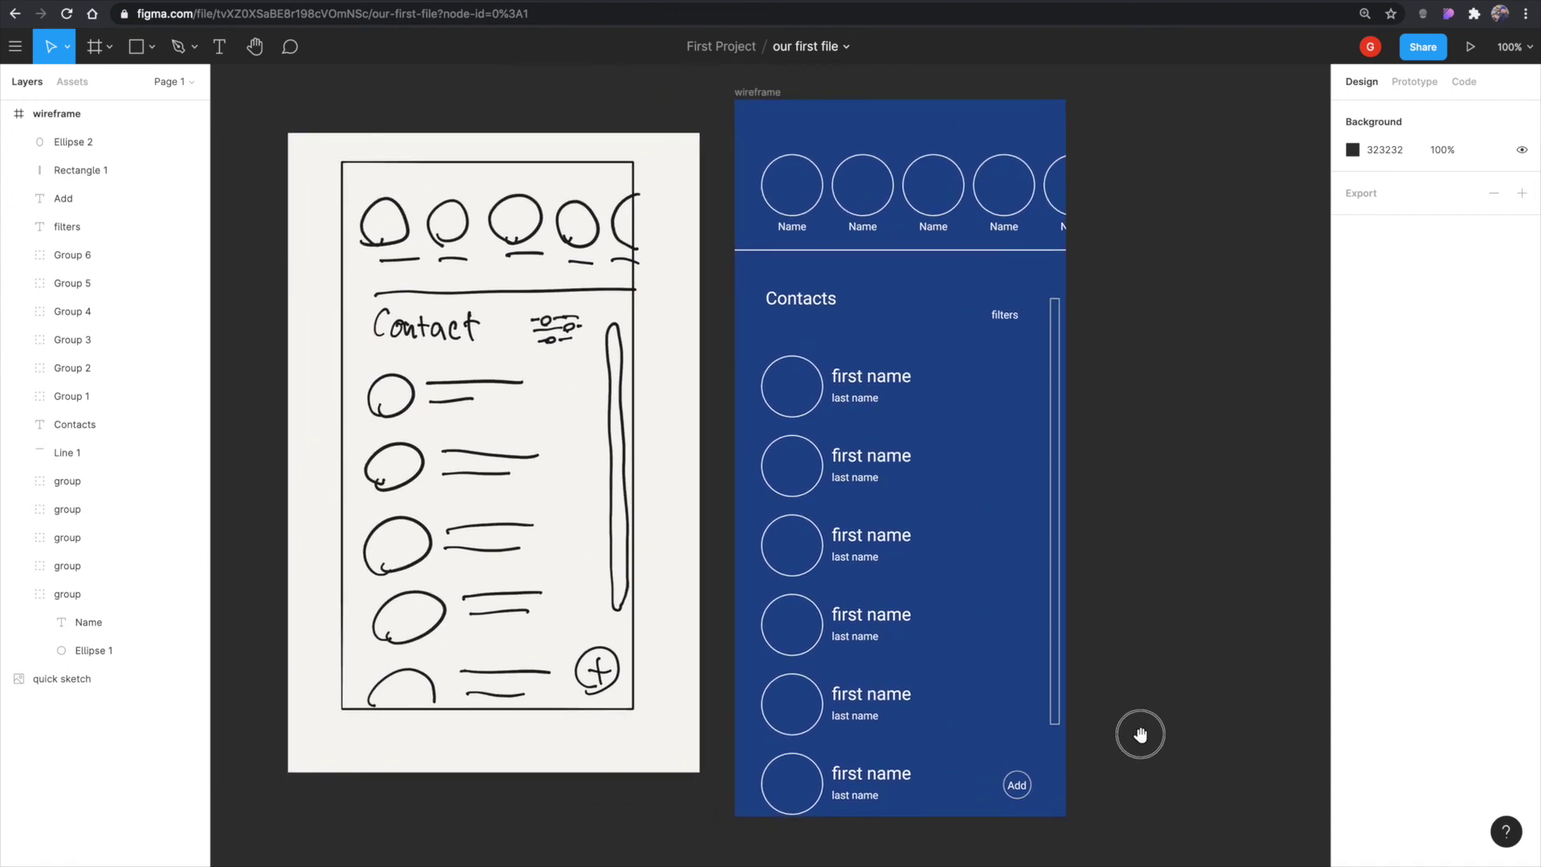